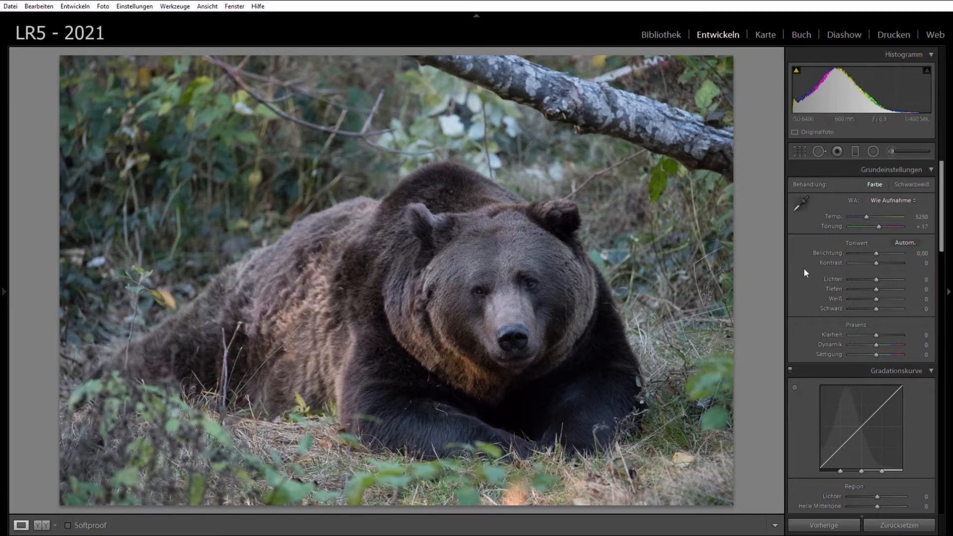
Step: Lower the highlights to -63, raise the shadows to +71, and set both clarity and vibrance to 20 for the bear photo
{"action": "left_click_drag", "start_coordinate": [877, 269], "coordinate": [896, 280]}
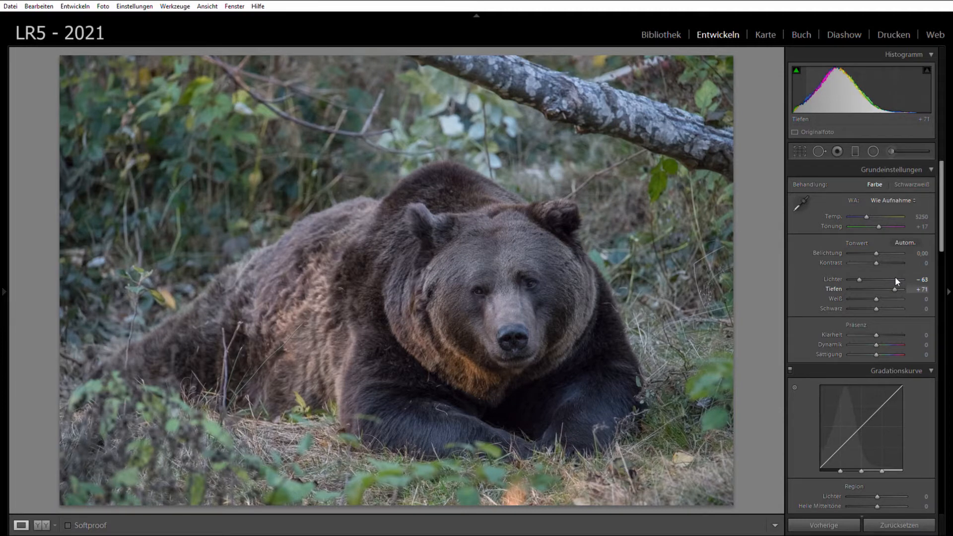
{"action": "left_click", "coordinate": [919, 334]}
{"action": "type", "text": "20"}
{"action": "key", "text": "Tab"}
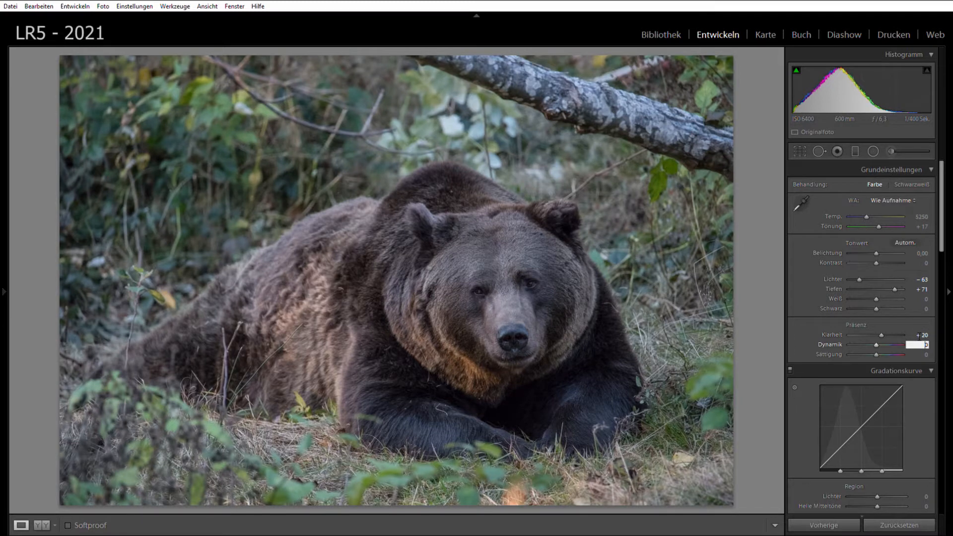
{"action": "type", "text": "20"}
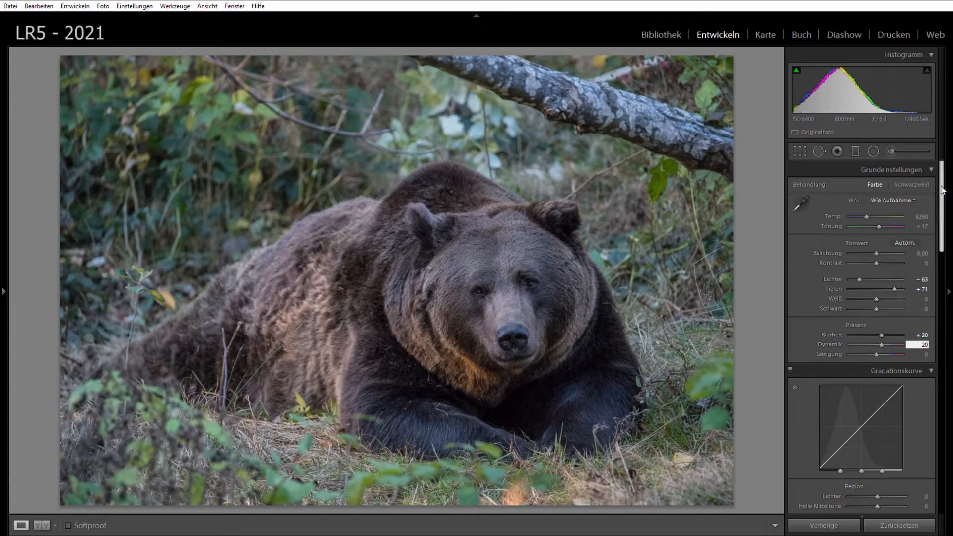
Step: Brighten the light midtones (Helle Mitteltöne) of the tone curve to 20
{"action": "left_click_drag", "start_coordinate": [943, 191], "coordinate": [943, 200]}
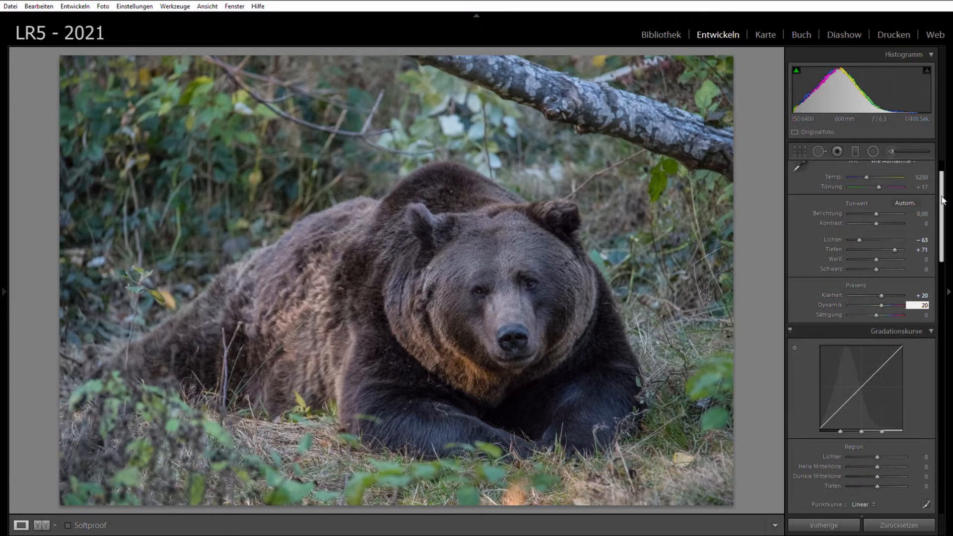
{"action": "left_click", "coordinate": [921, 465]}
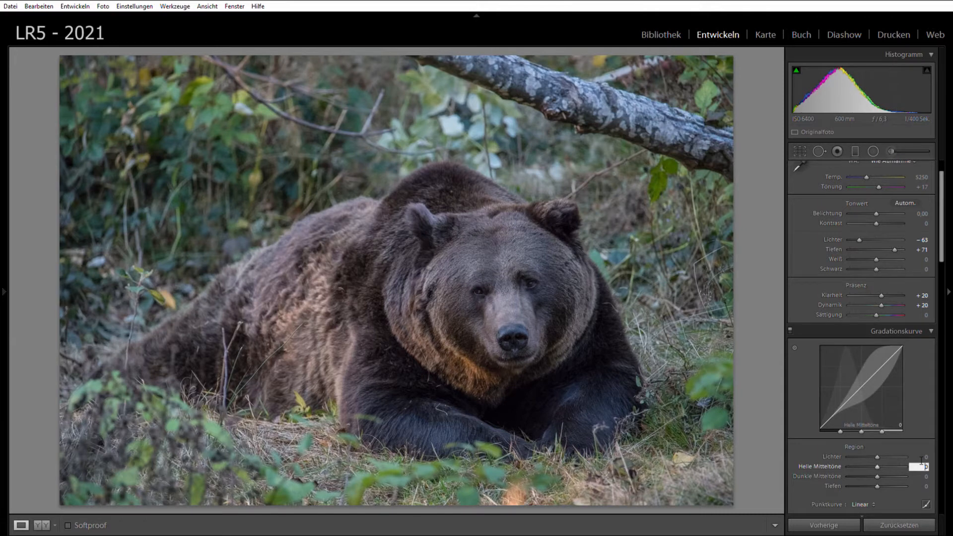
{"action": "type", "text": "20"}
{"action": "key", "text": "Return"}
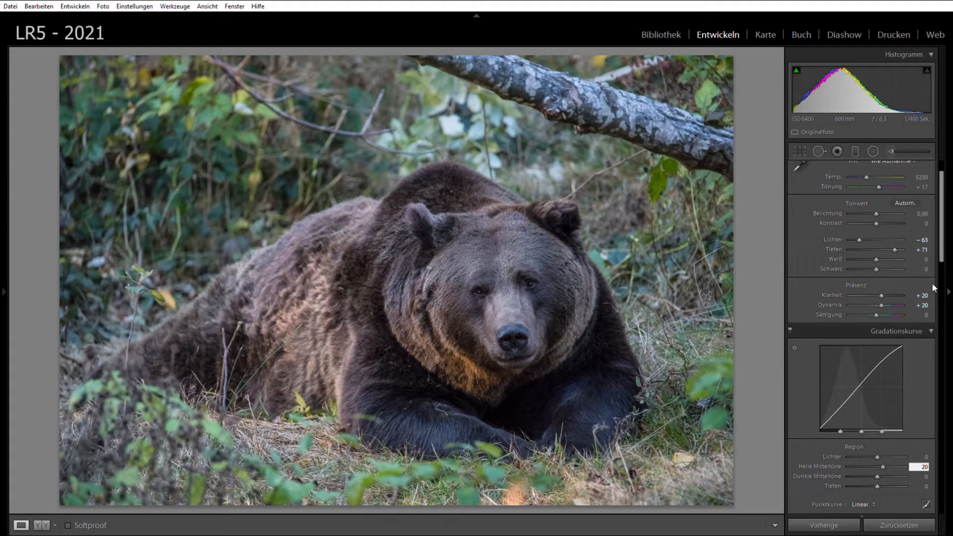
Step: Try the automatic white balance on the photo and reset it to the as-shot setting
{"action": "scroll", "coordinate": [941, 240], "scroll_direction": "up", "scroll_amount": 2}
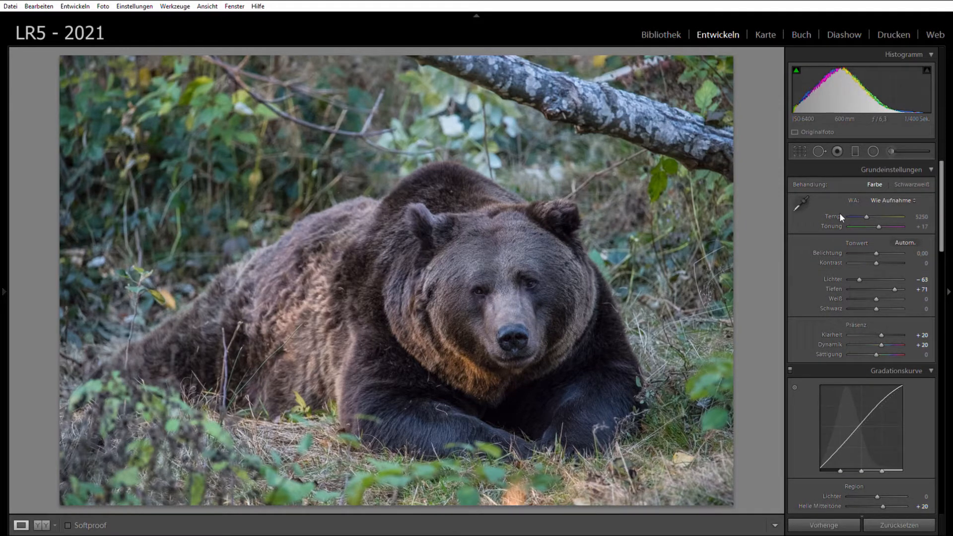
{"action": "key", "text": "ctrl+shift+u"}
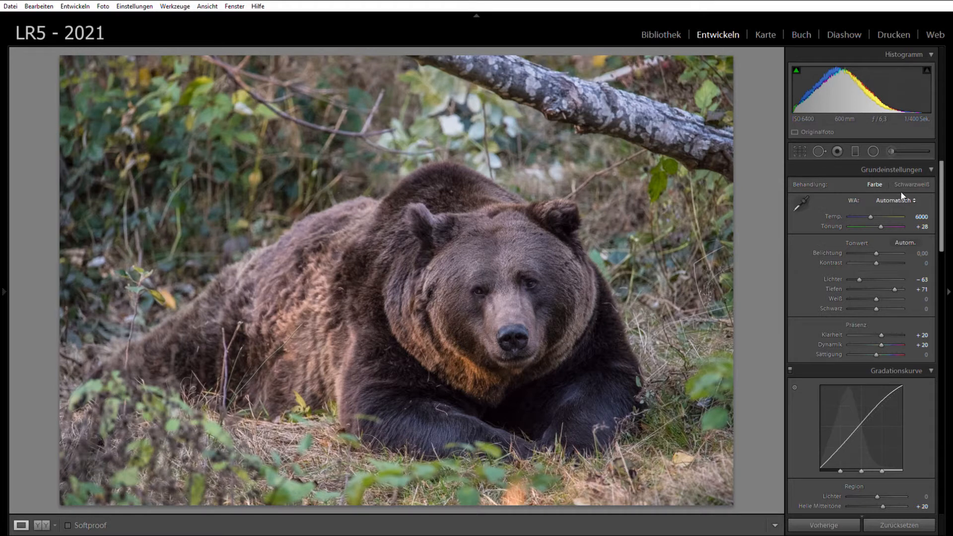
{"action": "double_click", "coordinate": [858, 199]}
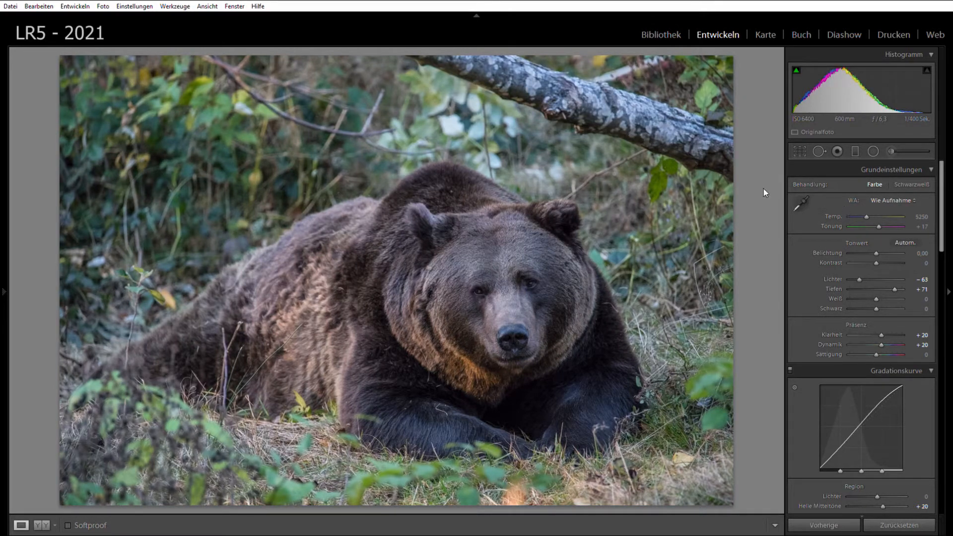
{"action": "left_click", "coordinate": [874, 201]}
{"action": "left_click", "coordinate": [851, 213]}
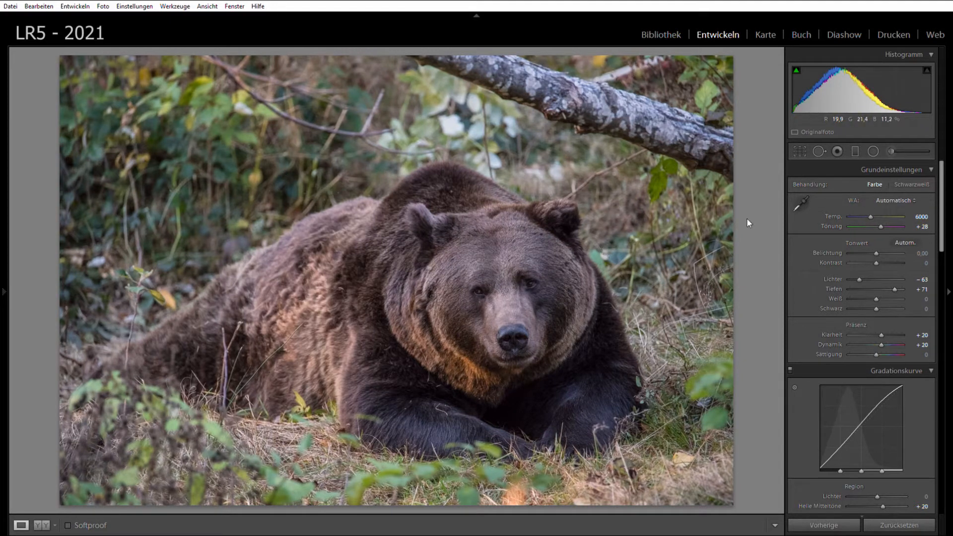
{"action": "double_click", "coordinate": [857, 202]}
Step: Warm the photo's white balance by raising the colour temperature to 5884
{"action": "left_click_drag", "start_coordinate": [867, 208], "coordinate": [871, 204]}
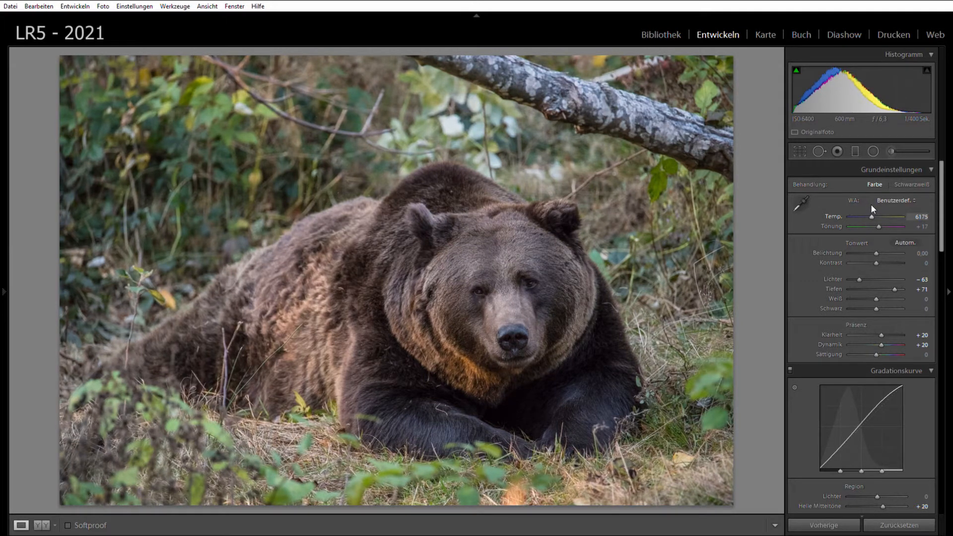
{"action": "left_click_drag", "start_coordinate": [871, 204], "coordinate": [869, 204]}
{"action": "double_click", "coordinate": [870, 208]}
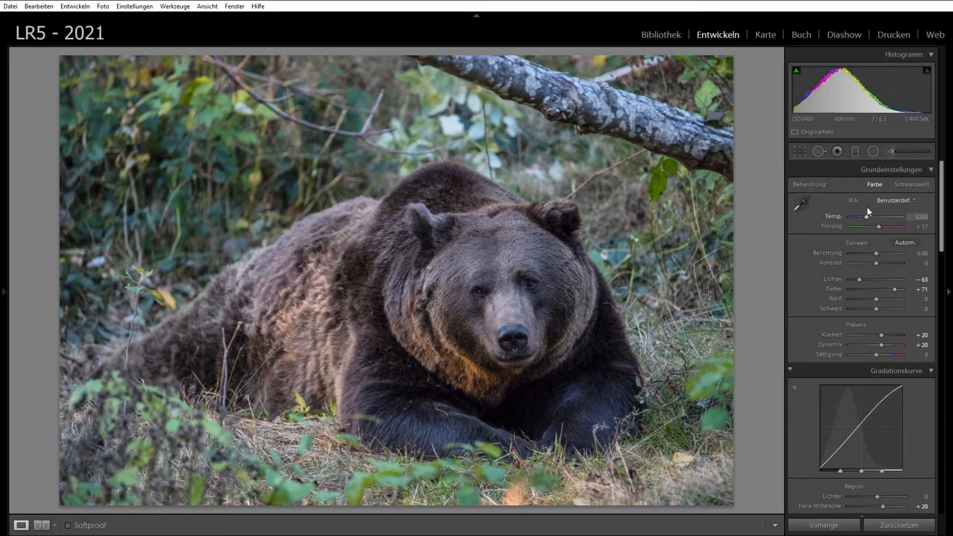
{"action": "left_click_drag", "start_coordinate": [867, 206], "coordinate": [871, 206]}
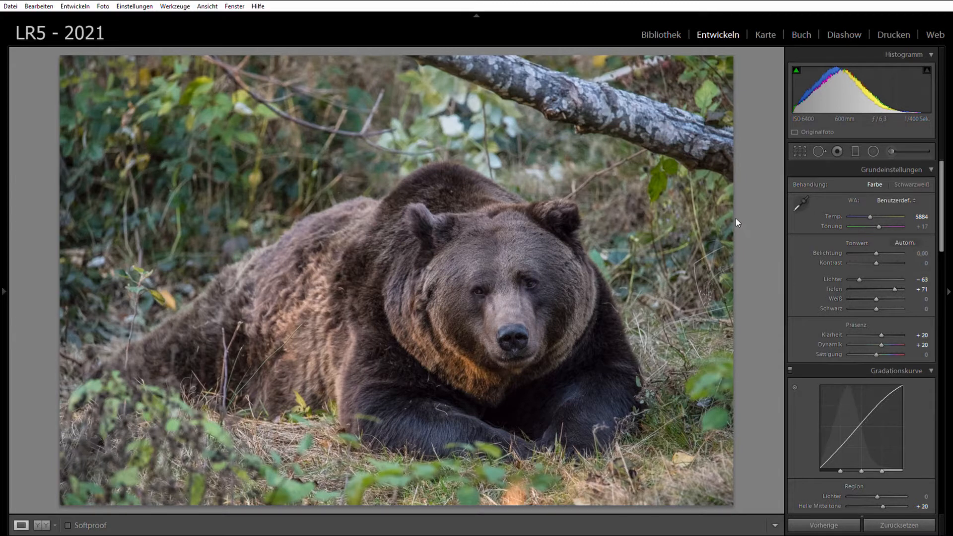
Step: Crop the photo tighter around the bear at the original aspect ratio, trimming mainly the top and right edges
{"action": "left_click", "coordinate": [801, 150]}
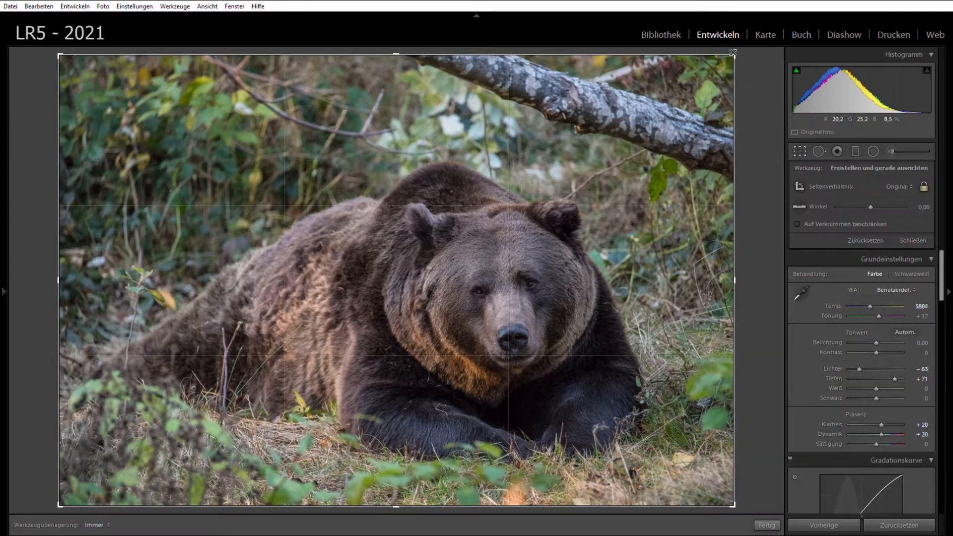
{"action": "left_click_drag", "start_coordinate": [737, 49], "coordinate": [693, 83]}
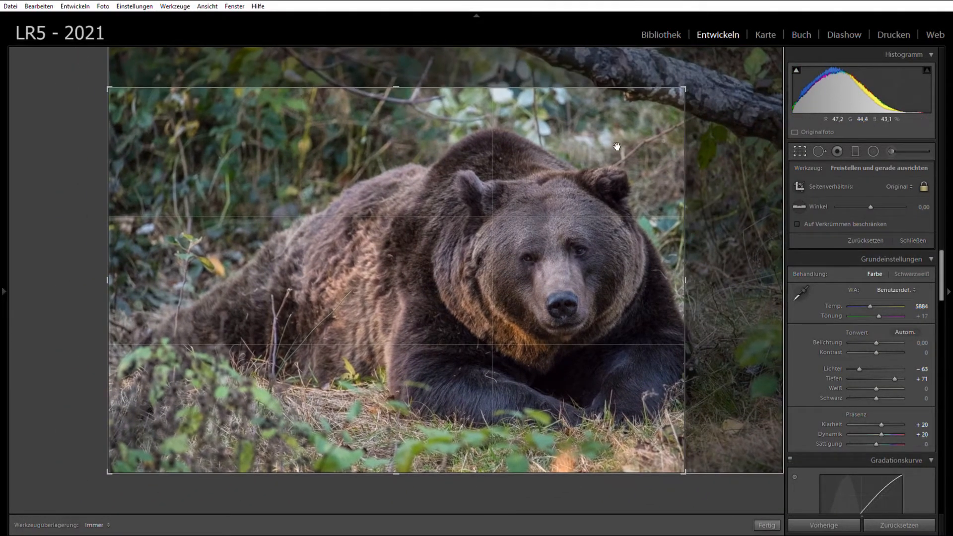
{"action": "mouse_move", "coordinate": [617, 149]}
{"action": "left_mouse_down"}
{"action": "mouse_move", "coordinate": [596, 164]}
{"action": "mouse_move", "coordinate": [611, 164]}
{"action": "left_mouse_up"}
{"action": "left_click_drag", "start_coordinate": [687, 86], "coordinate": [704, 74]}
{"action": "left_click_drag", "start_coordinate": [657, 115], "coordinate": [655, 109]}
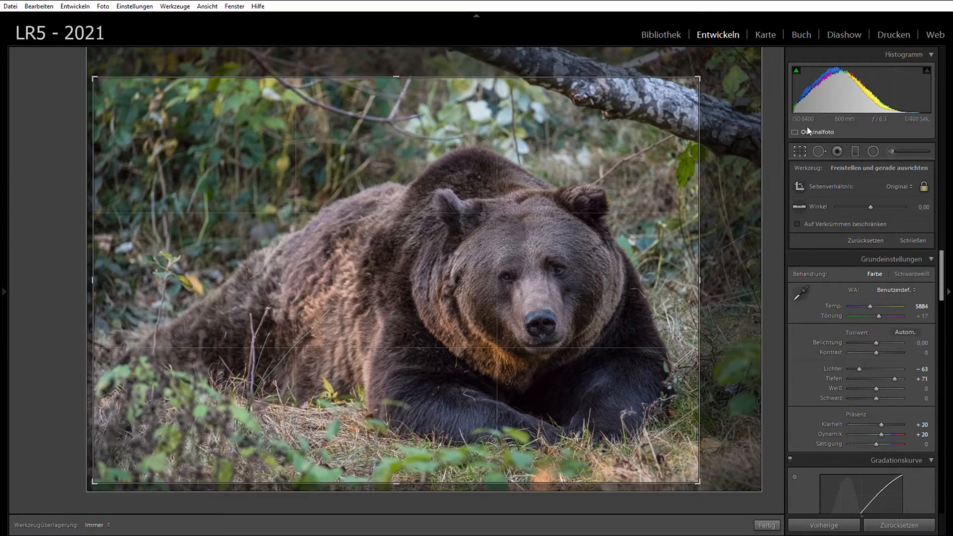
{"action": "left_click_drag", "start_coordinate": [648, 144], "coordinate": [647, 136]}
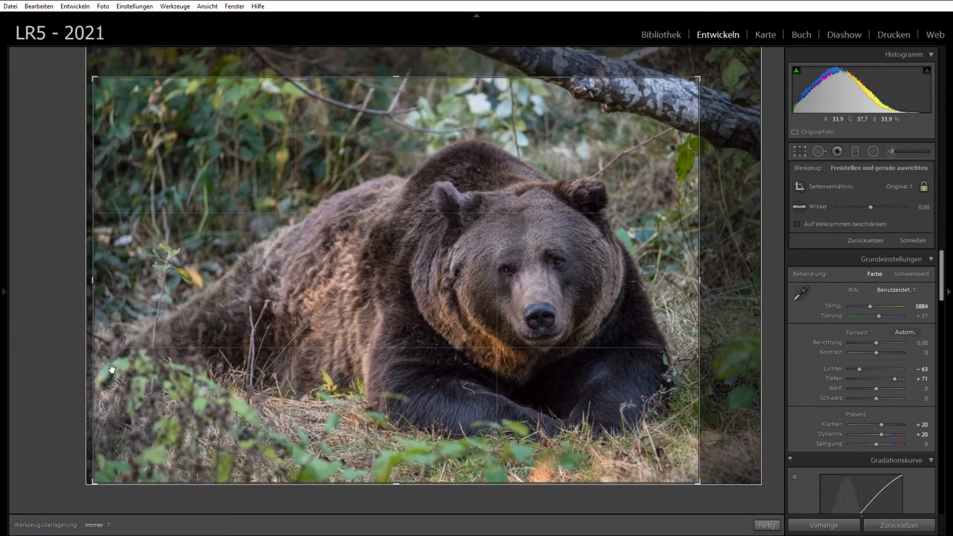
{"action": "left_click_drag", "start_coordinate": [113, 368], "coordinate": [140, 331]}
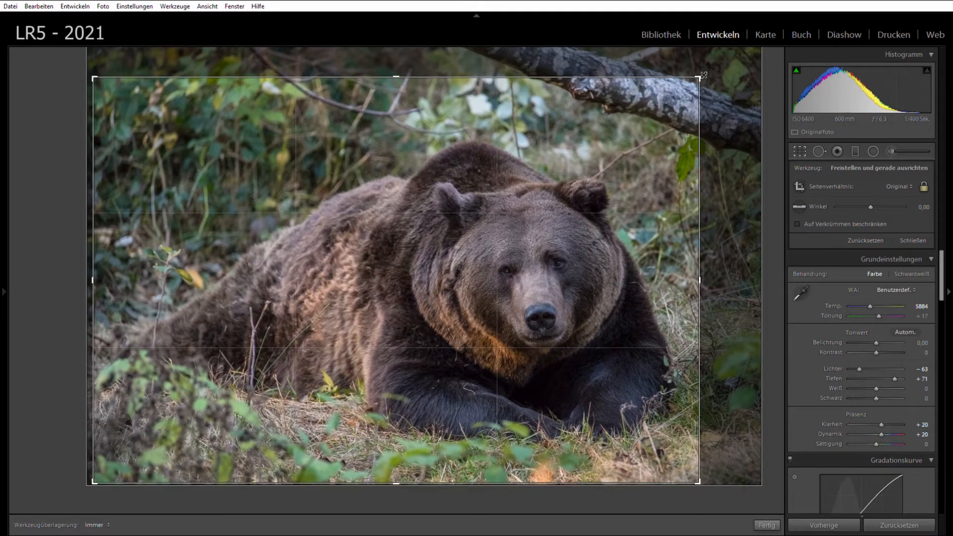
{"action": "left_click_drag", "start_coordinate": [654, 130], "coordinate": [655, 125]}
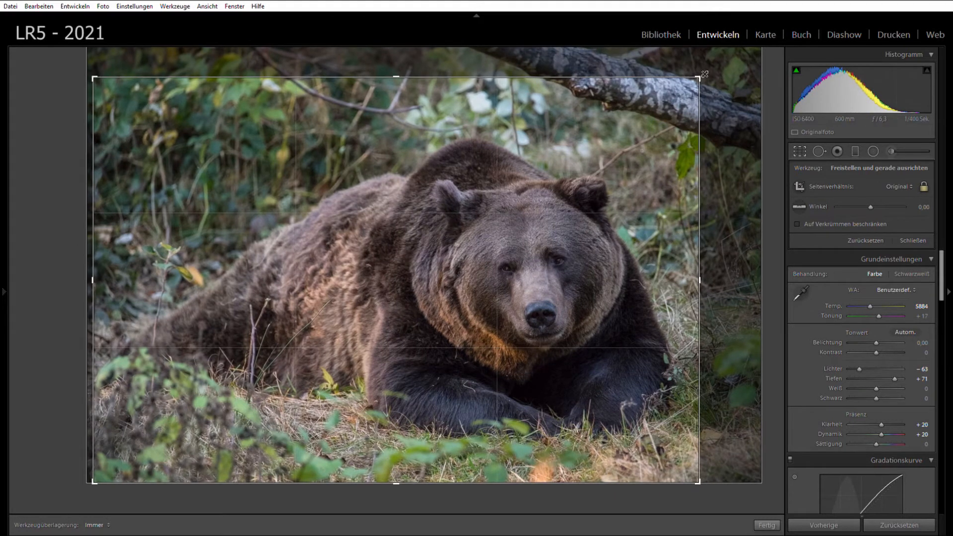
{"action": "left_click_drag", "start_coordinate": [704, 73], "coordinate": [700, 74]}
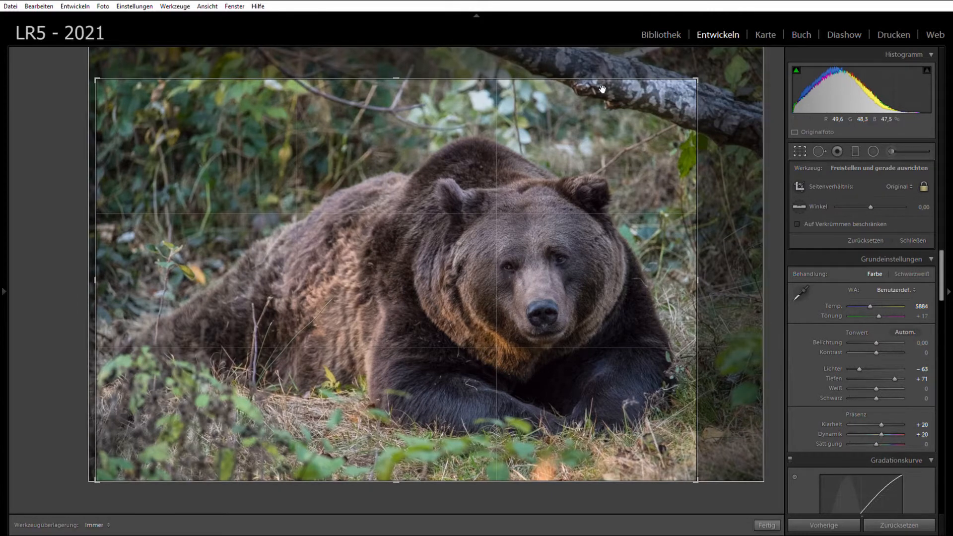
{"action": "key", "text": "Return"}
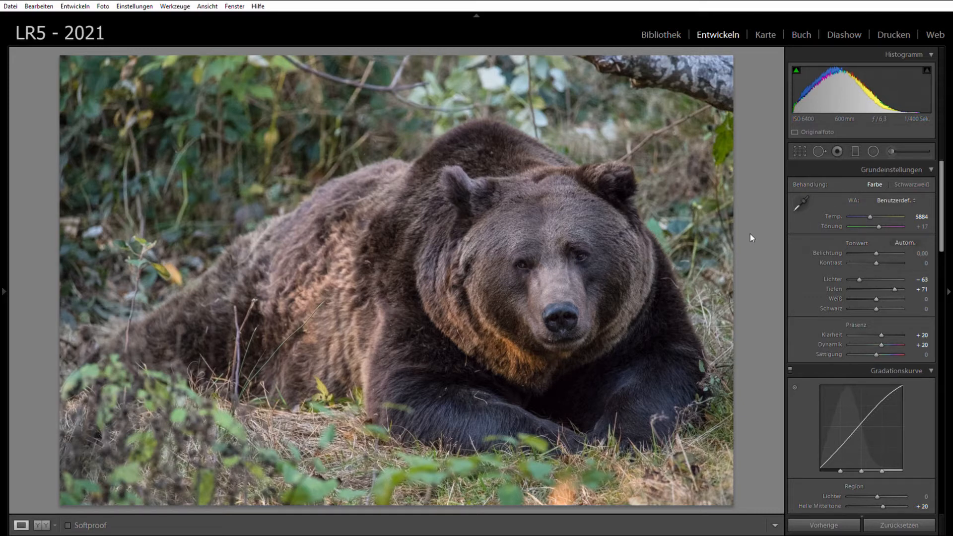
Step: Paint over the bear's face with the adjustment brush using the Klarheit 40 effect at brush size 17
{"action": "left_click", "coordinate": [892, 150]}
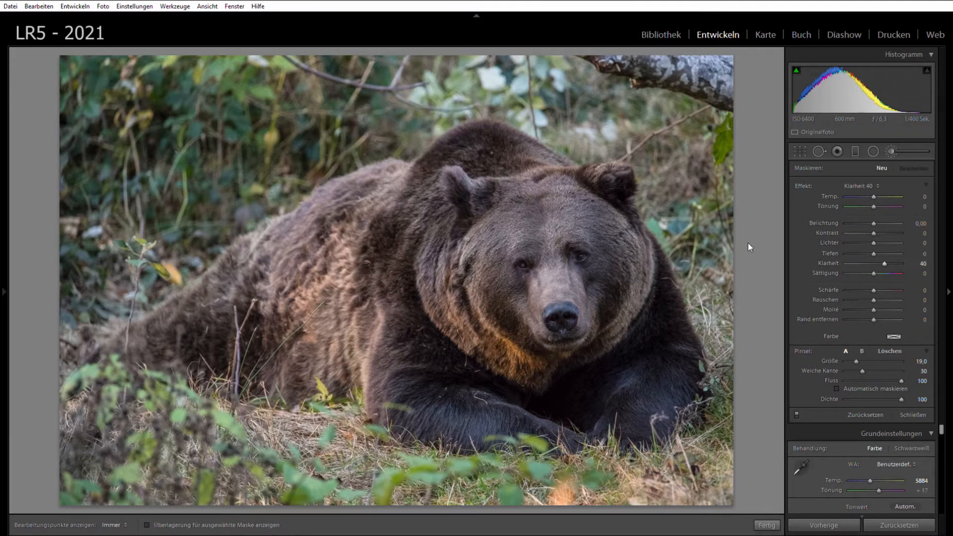
{"action": "scroll", "coordinate": [636, 283], "scroll_direction": "down", "scroll_amount": 2}
{"action": "mouse_move", "coordinate": [626, 261]}
{"action": "left_mouse_down"}
{"action": "mouse_move", "coordinate": [598, 243]}
{"action": "mouse_move", "coordinate": [512, 264]}
{"action": "mouse_move", "coordinate": [528, 241]}
{"action": "mouse_move", "coordinate": [508, 217]}
{"action": "mouse_move", "coordinate": [480, 293]}
{"action": "mouse_move", "coordinate": [506, 313]}
{"action": "mouse_move", "coordinate": [531, 359]}
{"action": "mouse_move", "coordinate": [562, 374]}
{"action": "mouse_move", "coordinate": [604, 325]}
{"action": "mouse_move", "coordinate": [569, 335]}
{"action": "mouse_move", "coordinate": [589, 375]}
{"action": "mouse_move", "coordinate": [638, 337]}
{"action": "mouse_move", "coordinate": [634, 318]}
{"action": "mouse_move", "coordinate": [653, 293]}
{"action": "mouse_move", "coordinate": [649, 251]}
{"action": "mouse_move", "coordinate": [617, 253]}
{"action": "mouse_move", "coordinate": [551, 225]}
{"action": "mouse_move", "coordinate": [546, 201]}
{"action": "mouse_move", "coordinate": [513, 195]}
{"action": "mouse_move", "coordinate": [482, 203]}
{"action": "mouse_move", "coordinate": [483, 229]}
{"action": "mouse_move", "coordinate": [449, 235]}
{"action": "mouse_move", "coordinate": [418, 222]}
{"action": "mouse_move", "coordinate": [328, 264]}
{"action": "mouse_move", "coordinate": [232, 338]}
{"action": "mouse_move", "coordinate": [138, 385]}
{"action": "mouse_move", "coordinate": [399, 380]}
{"action": "mouse_move", "coordinate": [337, 290]}
{"action": "mouse_move", "coordinate": [402, 258]}
{"action": "mouse_move", "coordinate": [411, 400]}
{"action": "mouse_move", "coordinate": [430, 423]}
{"action": "mouse_move", "coordinate": [530, 439]}
{"action": "mouse_move", "coordinate": [510, 361]}
{"action": "mouse_move", "coordinate": [591, 407]}
{"action": "mouse_move", "coordinate": [658, 396]}
{"action": "mouse_move", "coordinate": [669, 359]}
{"action": "mouse_move", "coordinate": [652, 289]}
{"action": "mouse_move", "coordinate": [717, 348]}
{"action": "mouse_move", "coordinate": [691, 324]}
{"action": "mouse_move", "coordinate": [705, 366]}
{"action": "mouse_move", "coordinate": [286, 403]}
{"action": "mouse_move", "coordinate": [379, 407]}
{"action": "mouse_move", "coordinate": [510, 460]}
{"action": "mouse_move", "coordinate": [646, 450]}
{"action": "mouse_move", "coordinate": [693, 379]}
{"action": "mouse_move", "coordinate": [649, 258]}
{"action": "mouse_move", "coordinate": [646, 204]}
{"action": "mouse_move", "coordinate": [462, 198]}
{"action": "mouse_move", "coordinate": [334, 266]}
{"action": "mouse_move", "coordinate": [248, 371]}
{"action": "mouse_move", "coordinate": [565, 423]}
{"action": "mouse_move", "coordinate": [575, 263]}
{"action": "mouse_move", "coordinate": [665, 438]}
{"action": "mouse_move", "coordinate": [608, 336]}
{"action": "left_mouse_up"}
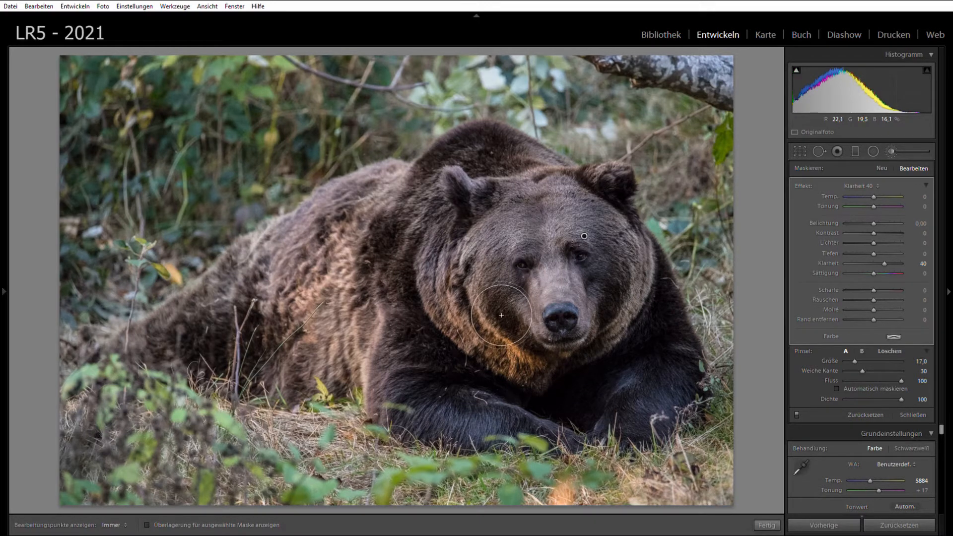
{"action": "left_click", "coordinate": [889, 152]}
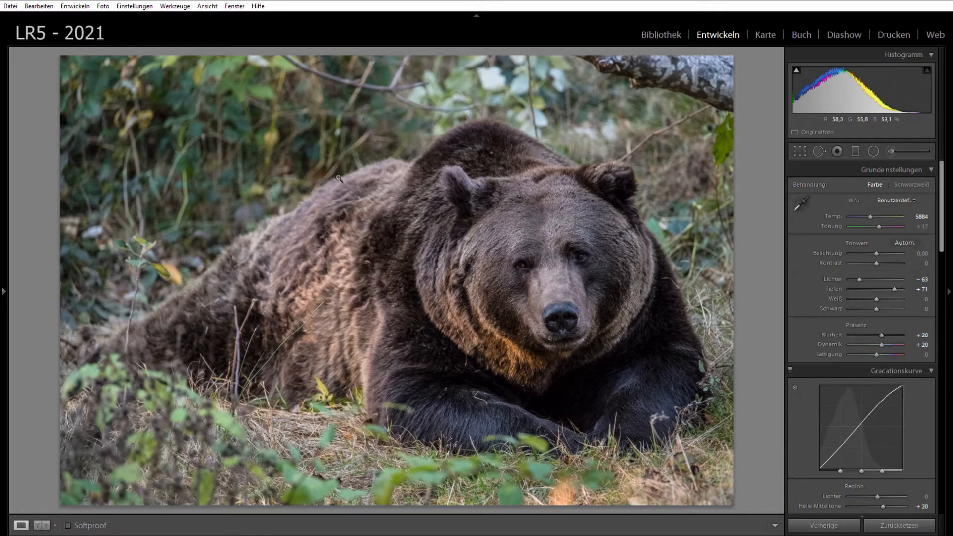
Step: Brush the eye on the photo's right with the Augen effect: highlights 30, shadows 30, clarity 20, saturation 20, brush size 5
{"action": "left_click", "coordinate": [6, 72]}
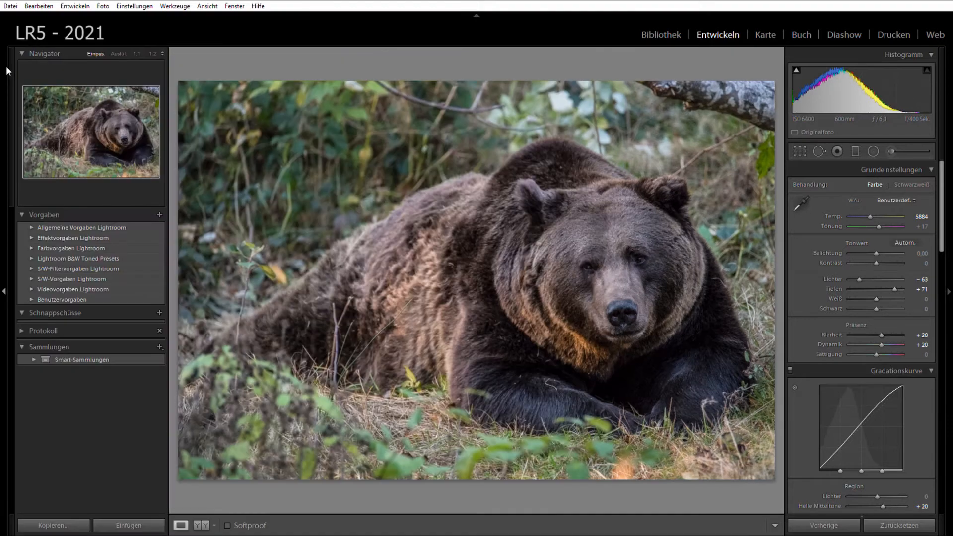
{"action": "left_click", "coordinate": [152, 49]}
{"action": "left_click_drag", "start_coordinate": [714, 174], "coordinate": [270, 159]}
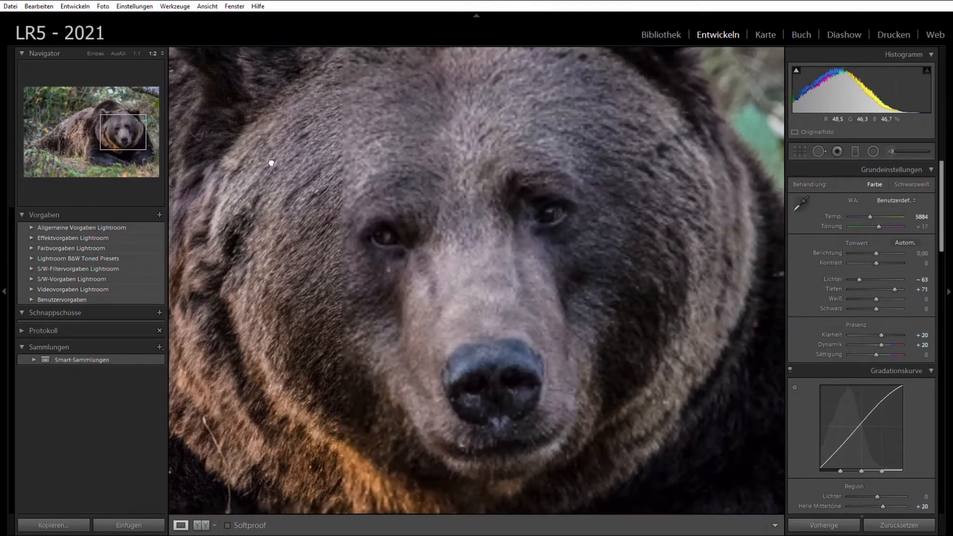
{"action": "left_click", "coordinate": [7, 99]}
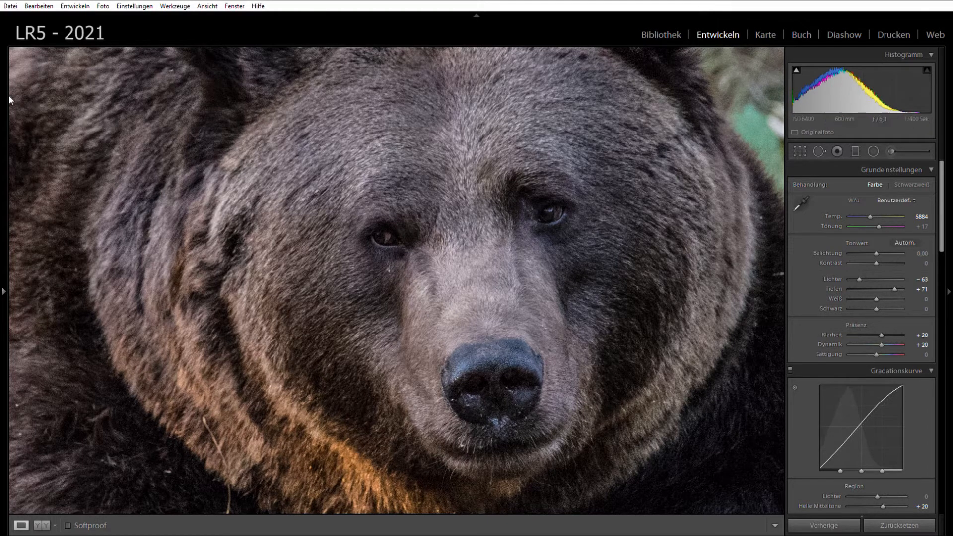
{"action": "mouse_move", "coordinate": [4, 94]}
{"action": "left_click", "coordinate": [137, 52]}
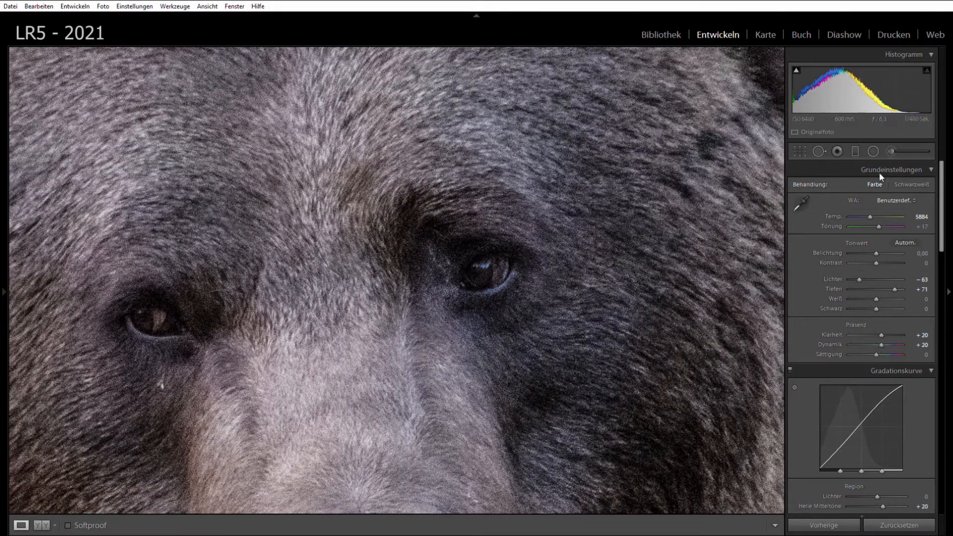
{"action": "left_click", "coordinate": [892, 149]}
{"action": "double_click", "coordinate": [832, 261]}
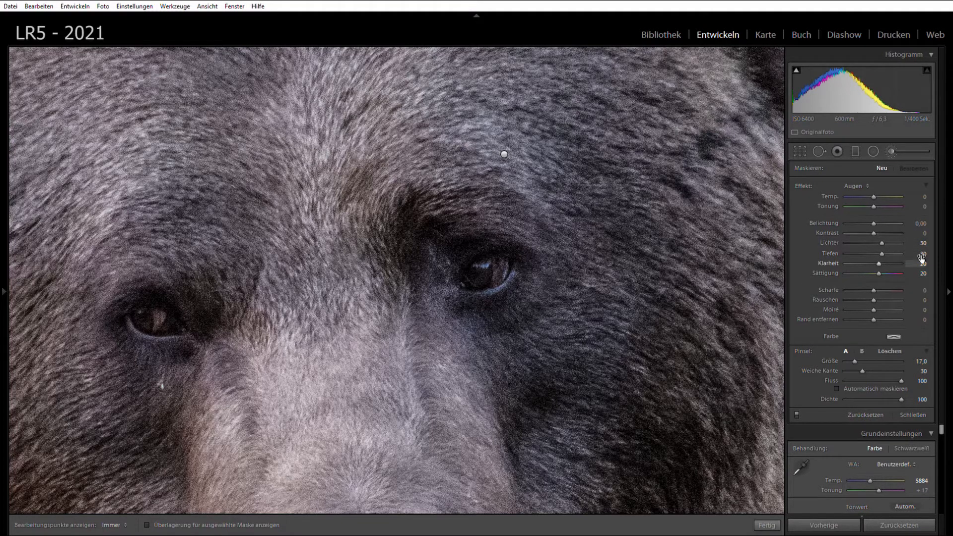
{"action": "scroll", "coordinate": [580, 283], "scroll_direction": "down", "scroll_amount": 8}
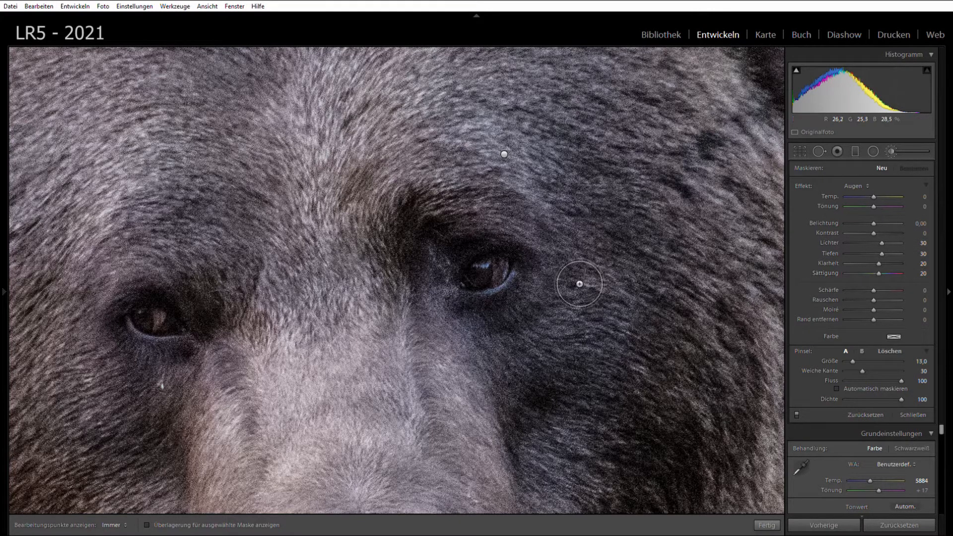
{"action": "scroll", "coordinate": [568, 277], "scroll_direction": "down", "scroll_amount": 4}
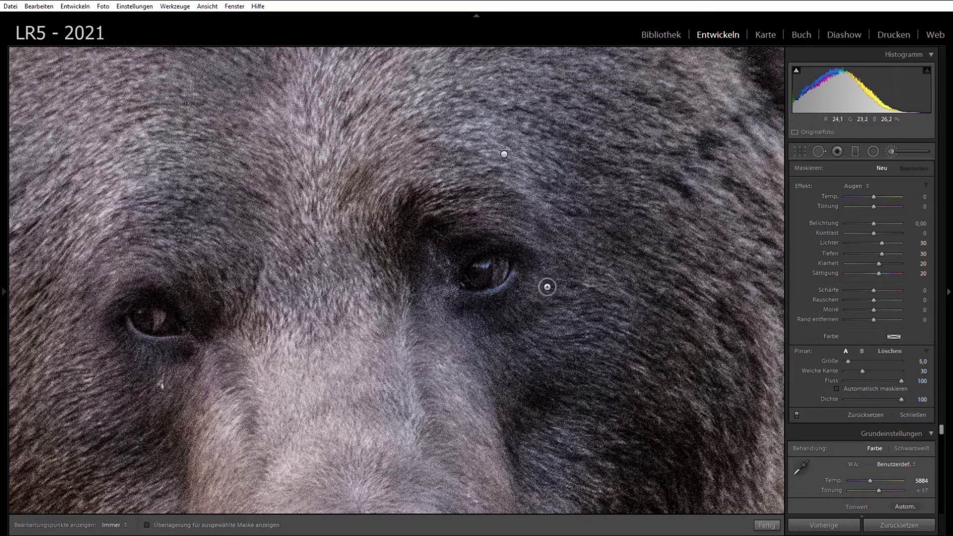
{"action": "key", "text": "h"}
{"action": "mouse_move", "coordinate": [510, 272]}
{"action": "left_mouse_down"}
{"action": "mouse_move", "coordinate": [511, 262]}
{"action": "mouse_move", "coordinate": [494, 268]}
{"action": "mouse_move", "coordinate": [491, 285]}
{"action": "mouse_move", "coordinate": [513, 272]}
{"action": "mouse_move", "coordinate": [497, 262]}
{"action": "mouse_move", "coordinate": [499, 279]}
{"action": "mouse_move", "coordinate": [512, 264]}
{"action": "mouse_move", "coordinate": [481, 278]}
{"action": "mouse_move", "coordinate": [493, 285]}
{"action": "mouse_move", "coordinate": [515, 268]}
{"action": "mouse_move", "coordinate": [487, 272]}
{"action": "mouse_move", "coordinate": [489, 281]}
{"action": "mouse_move", "coordinate": [509, 262]}
{"action": "left_mouse_up"}
{"action": "key", "text": "h"}
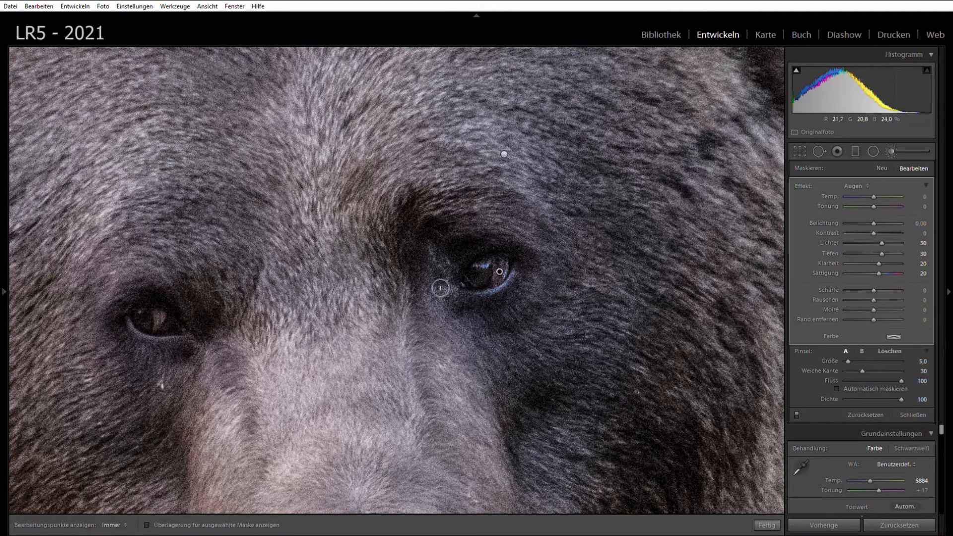
Step: Extend the Augen brush adjustment over the eye on the photo's left and close the adjustment brush
{"action": "key", "text": "h"}
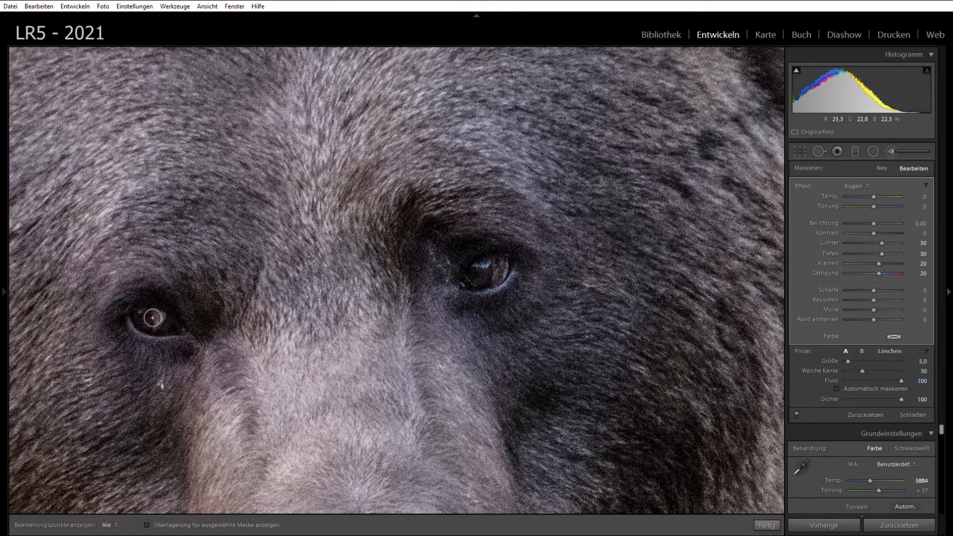
{"action": "mouse_move", "coordinate": [157, 326]}
{"action": "left_mouse_down"}
{"action": "mouse_move", "coordinate": [175, 327]}
{"action": "mouse_move", "coordinate": [149, 321]}
{"action": "mouse_move", "coordinate": [175, 329]}
{"action": "mouse_move", "coordinate": [180, 318]}
{"action": "mouse_move", "coordinate": [156, 316]}
{"action": "mouse_move", "coordinate": [154, 328]}
{"action": "mouse_move", "coordinate": [185, 329]}
{"action": "mouse_move", "coordinate": [149, 323]}
{"action": "mouse_move", "coordinate": [185, 330]}
{"action": "left_mouse_up"}
{"action": "key", "text": "h"}
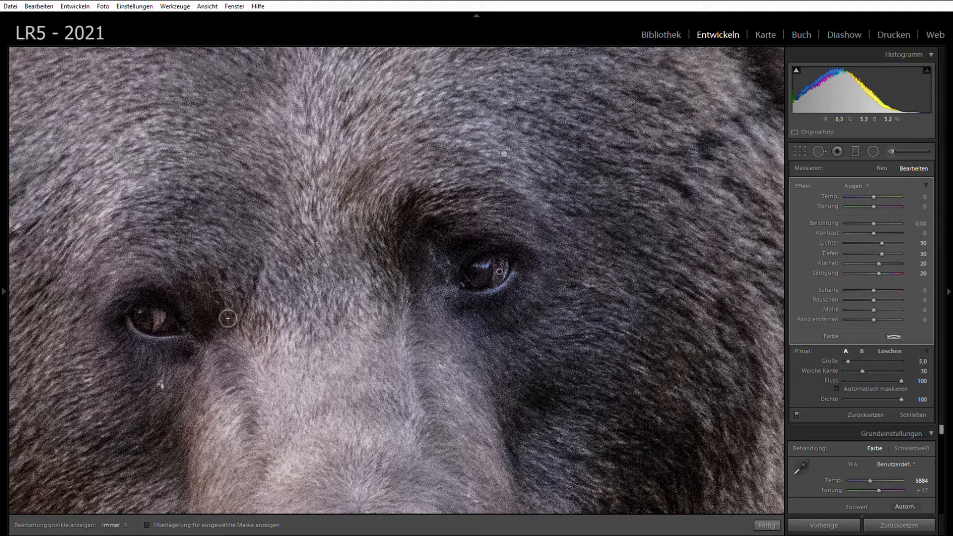
{"action": "left_click", "coordinate": [891, 150]}
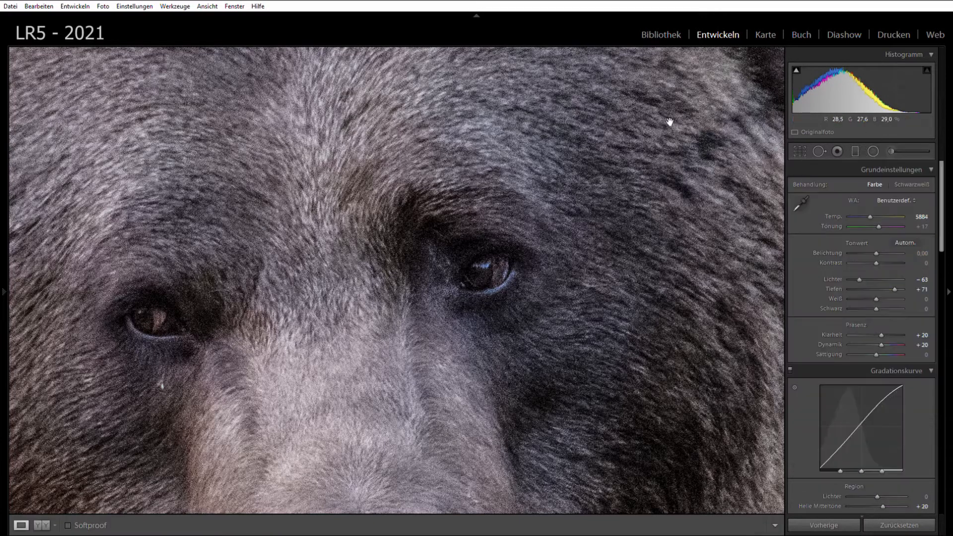
Step: Start a new adjustment brush with the Klarheit 40 effect and paint over the bear's nose
{"action": "left_click", "coordinate": [325, 258]}
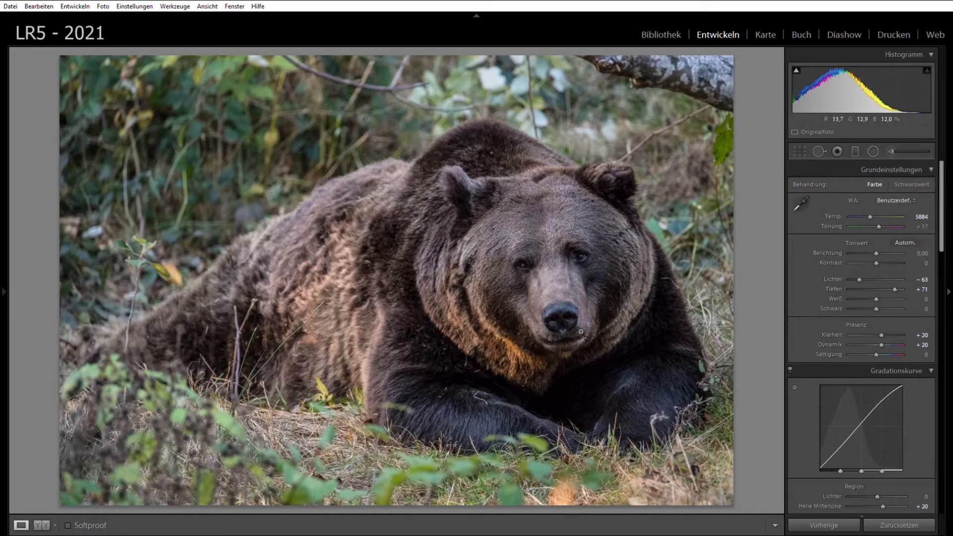
{"action": "mouse_move", "coordinate": [5, 187]}
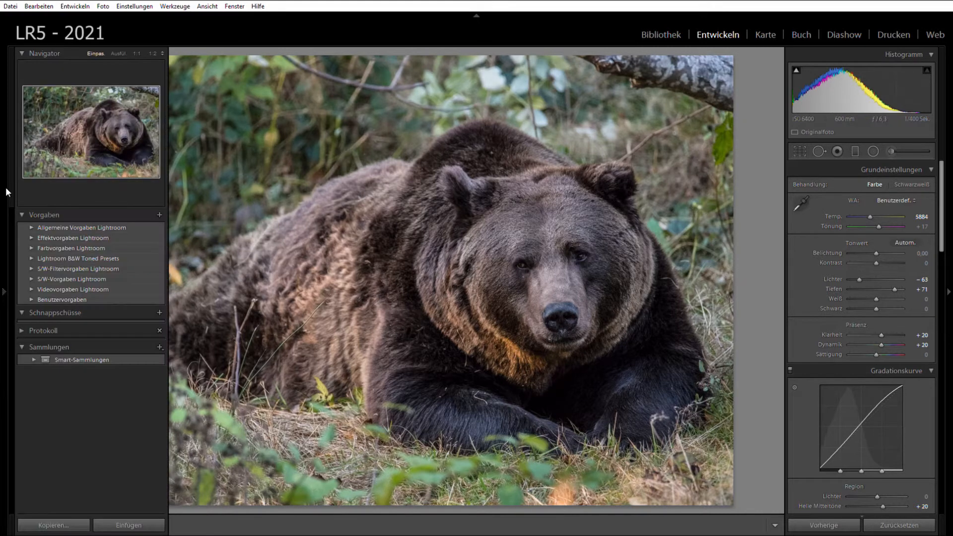
{"action": "left_click", "coordinate": [153, 53]}
{"action": "left_click_drag", "start_coordinate": [519, 376], "coordinate": [543, 208]}
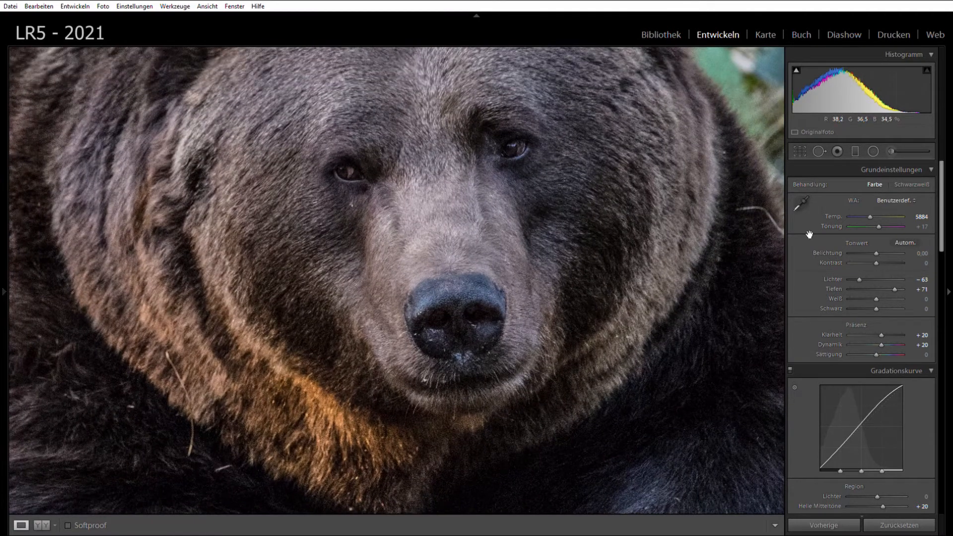
{"action": "left_click", "coordinate": [891, 151]}
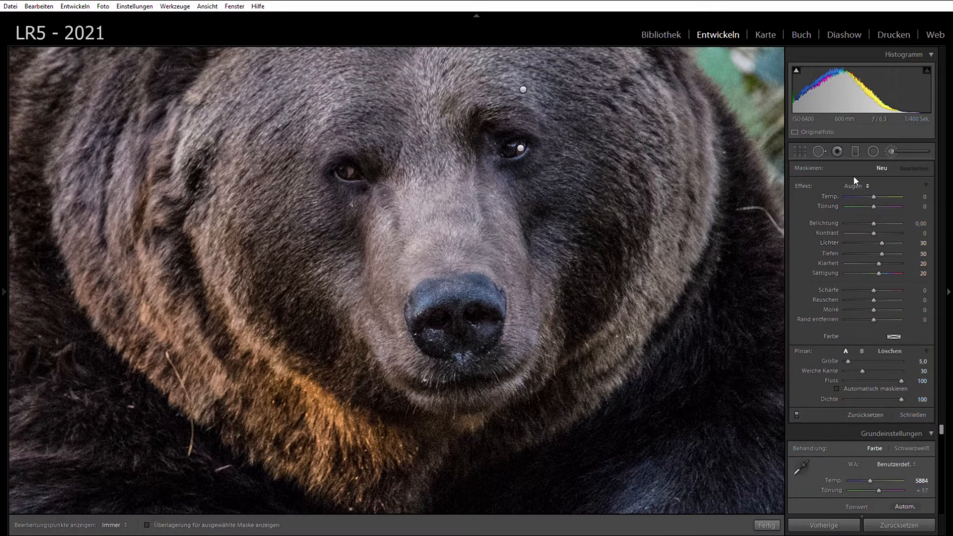
{"action": "double_click", "coordinate": [804, 184]}
{"action": "left_click", "coordinate": [703, 419]}
{"action": "scroll", "coordinate": [448, 301], "scroll_direction": "up", "scroll_amount": 2}
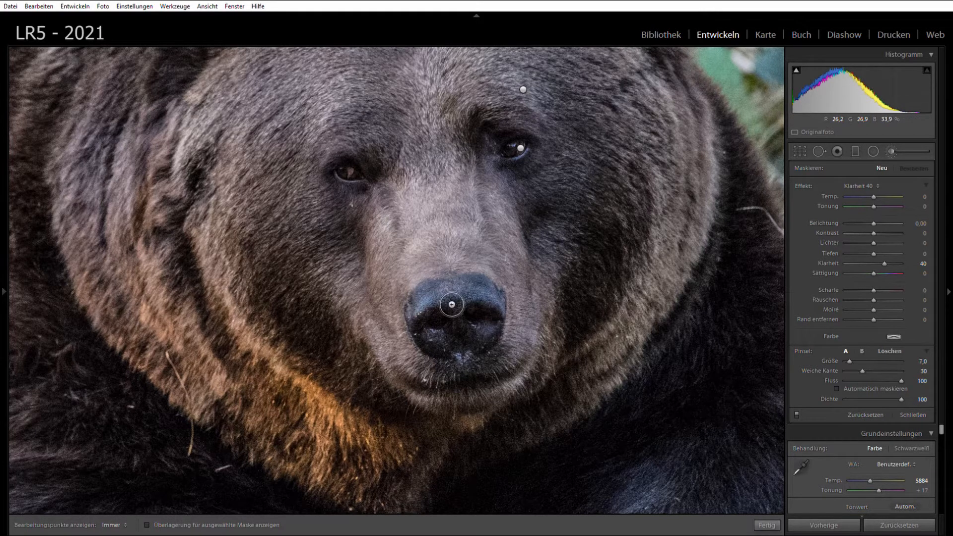
{"action": "key", "text": "h"}
{"action": "mouse_move", "coordinate": [479, 292]}
{"action": "left_mouse_down"}
{"action": "mouse_move", "coordinate": [459, 315]}
{"action": "mouse_move", "coordinate": [475, 298]}
{"action": "mouse_move", "coordinate": [457, 302]}
{"action": "mouse_move", "coordinate": [483, 339]}
{"action": "mouse_move", "coordinate": [497, 332]}
{"action": "mouse_move", "coordinate": [497, 295]}
{"action": "mouse_move", "coordinate": [464, 303]}
{"action": "mouse_move", "coordinate": [479, 316]}
{"action": "mouse_move", "coordinate": [482, 297]}
{"action": "mouse_move", "coordinate": [441, 302]}
{"action": "mouse_move", "coordinate": [435, 324]}
{"action": "mouse_move", "coordinate": [449, 357]}
{"action": "mouse_move", "coordinate": [481, 358]}
{"action": "mouse_move", "coordinate": [516, 304]}
{"action": "mouse_move", "coordinate": [462, 284]}
{"action": "mouse_move", "coordinate": [421, 310]}
{"action": "mouse_move", "coordinate": [446, 356]}
{"action": "mouse_move", "coordinate": [483, 336]}
{"action": "mouse_move", "coordinate": [500, 297]}
{"action": "mouse_move", "coordinate": [480, 293]}
{"action": "left_mouse_up"}
Step: Extend the Klarheit 40 adjustment from the nose over the muzzle toward the eye on the photo's left at brush size 15, and close the brush
{"action": "scroll", "coordinate": [366, 168], "scroll_direction": "up", "scroll_amount": 3}
{"action": "scroll", "coordinate": [370, 170], "scroll_direction": "up", "scroll_amount": 3}
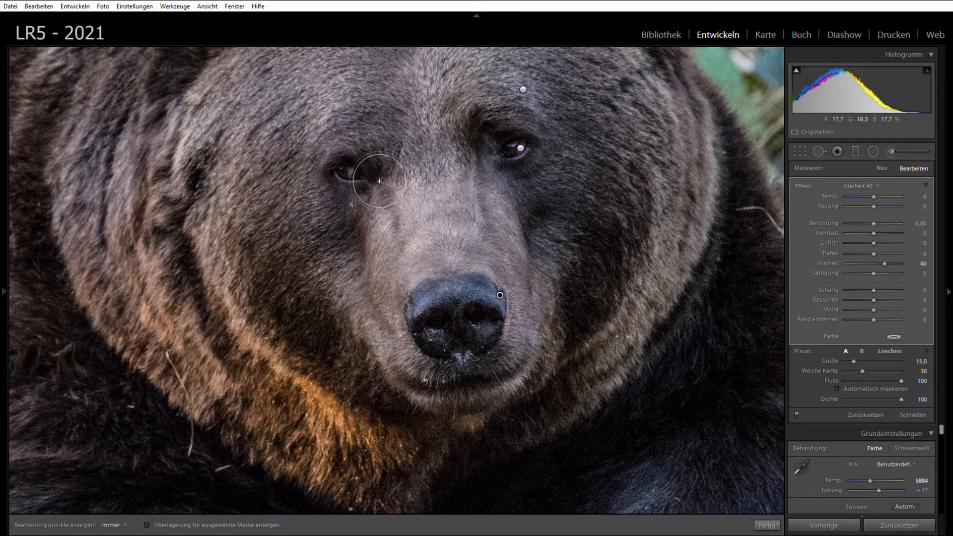
{"action": "mouse_move", "coordinate": [398, 180]}
{"action": "left_mouse_down"}
{"action": "mouse_move", "coordinate": [376, 185]}
{"action": "mouse_move", "coordinate": [354, 232]}
{"action": "left_mouse_up"}
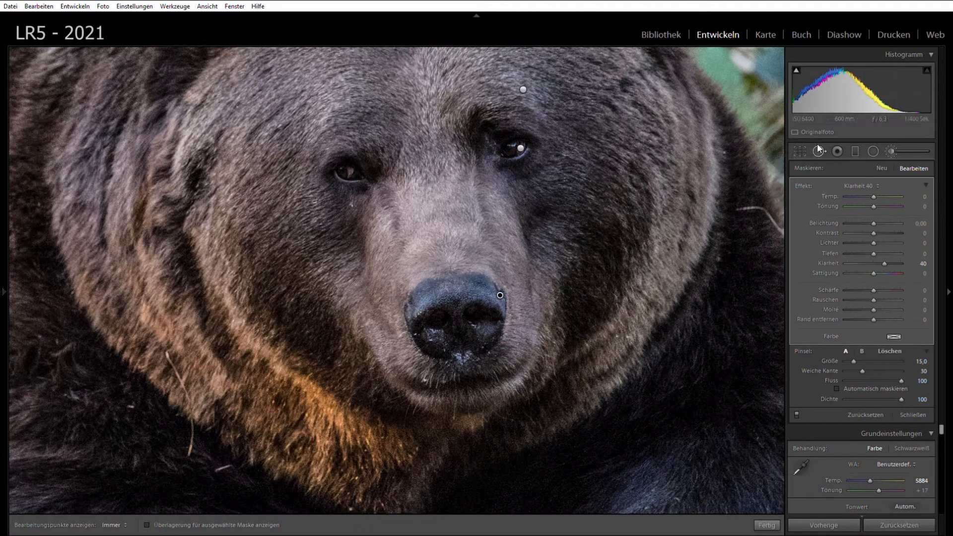
{"action": "left_click", "coordinate": [894, 148]}
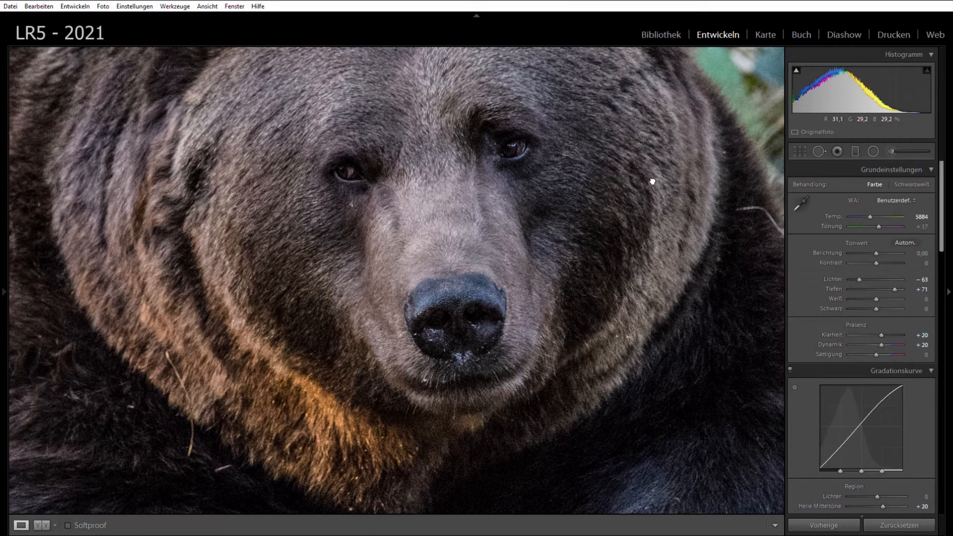
Step: Select the brush adjustment on the nose, check its erase mode and the hiding of edit pins, and close the brush
{"action": "left_click", "coordinate": [652, 181]}
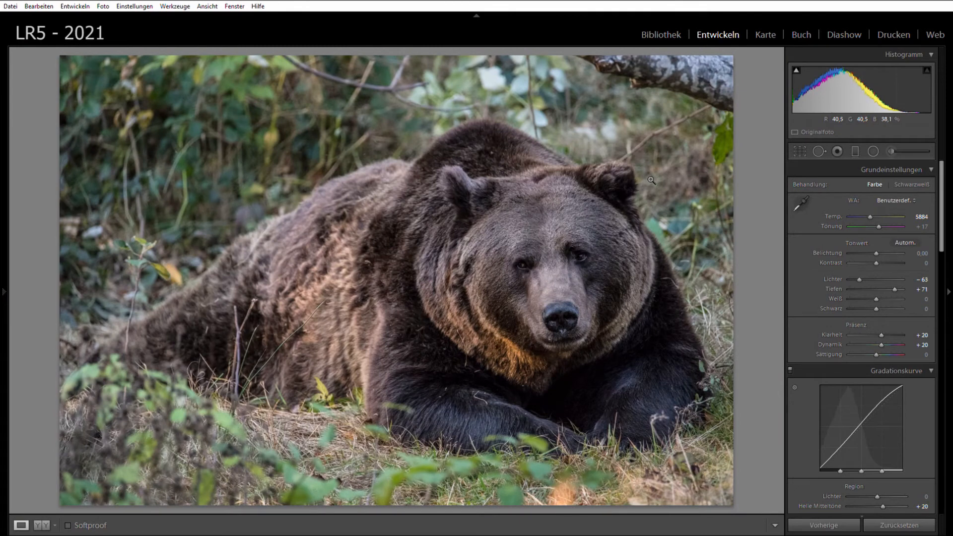
{"action": "left_click", "coordinate": [891, 150]}
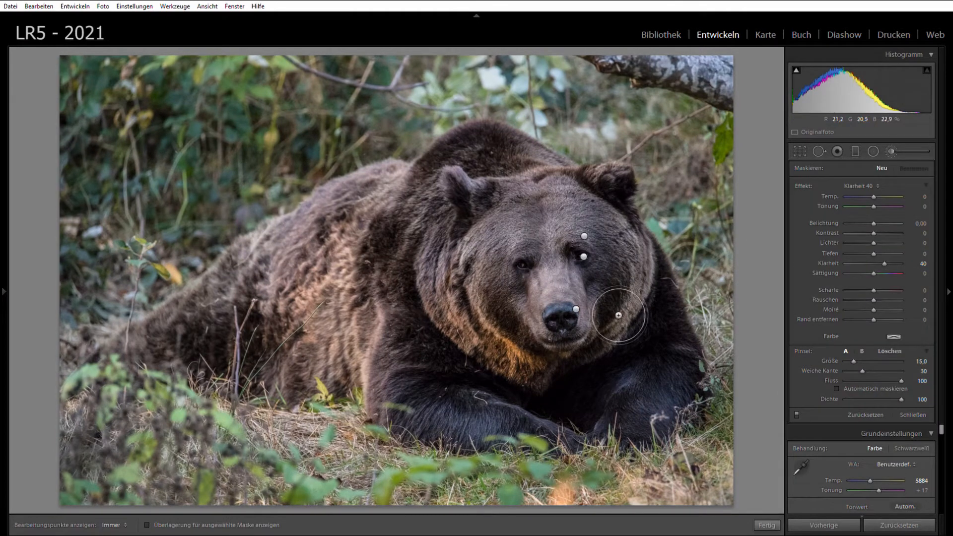
{"action": "left_click", "coordinate": [576, 308]}
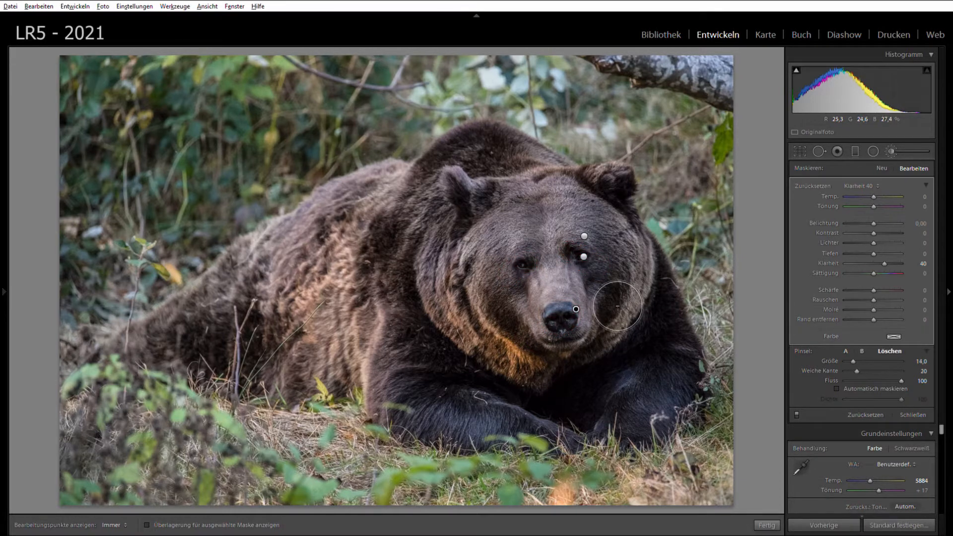
{"action": "key", "text": "alt"}
{"action": "key", "text": "h"}
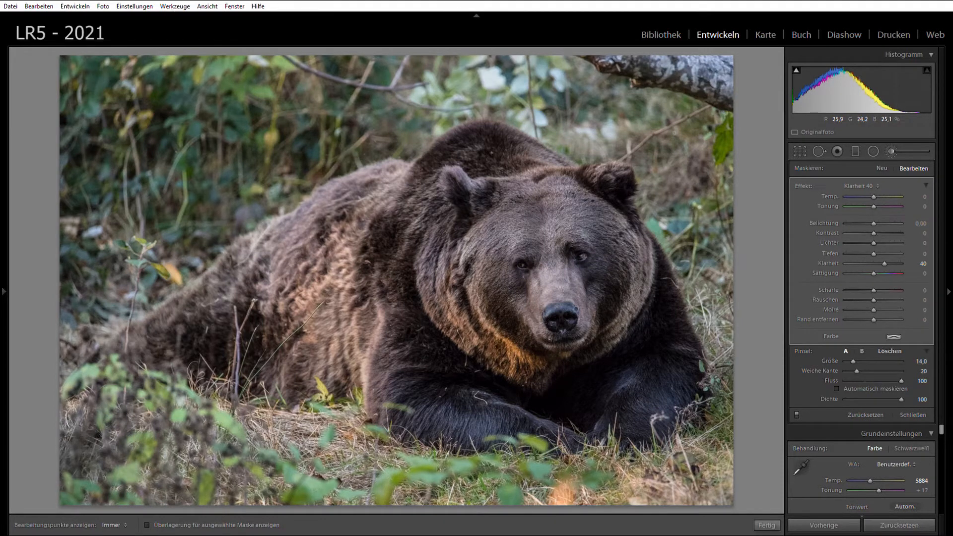
{"action": "key", "text": "h"}
{"action": "mouse_move", "coordinate": [582, 298]}
{"action": "left_click", "coordinate": [892, 151]}
Step: Set the luminance noise reduction to 15 while viewing the bear's face enlarged
{"action": "left_click", "coordinate": [557, 246]}
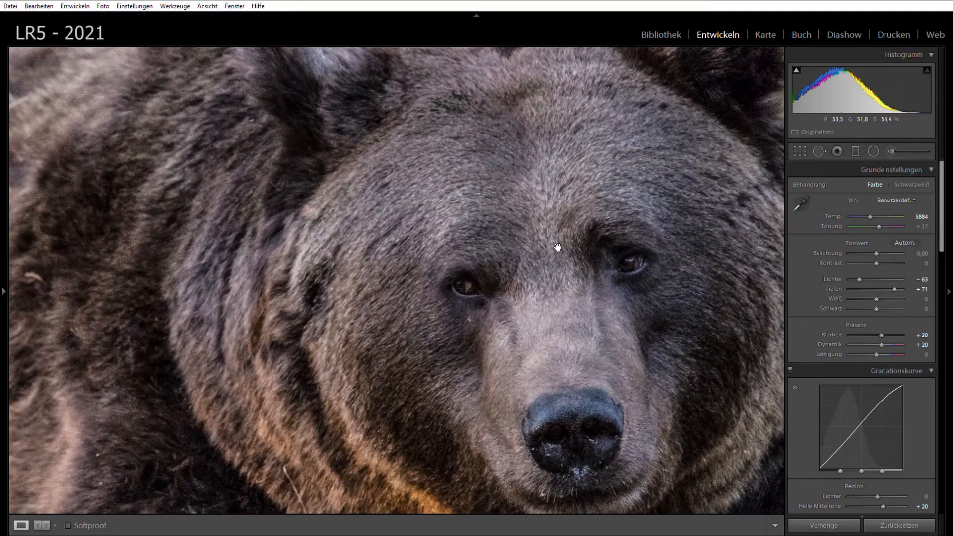
{"action": "left_click", "coordinate": [567, 254]}
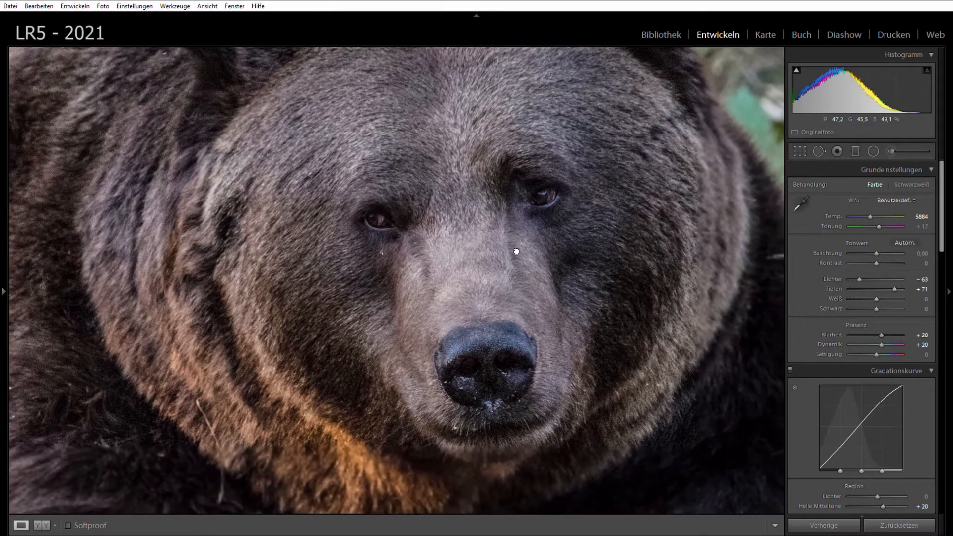
{"action": "scroll", "coordinate": [794, 281], "scroll_direction": "down", "scroll_amount": 5}
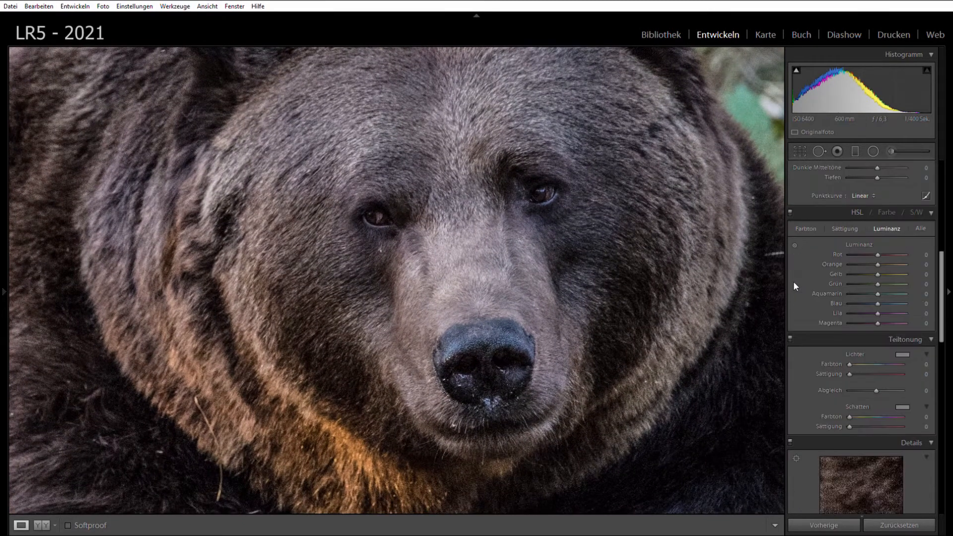
{"action": "left_click_drag", "start_coordinate": [945, 300], "coordinate": [944, 359]}
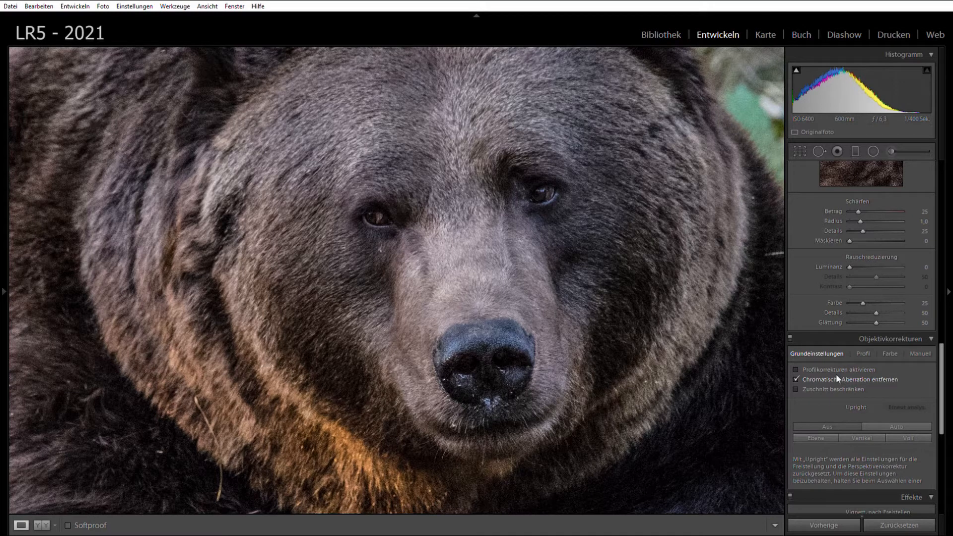
{"action": "left_click_drag", "start_coordinate": [945, 355], "coordinate": [946, 345]}
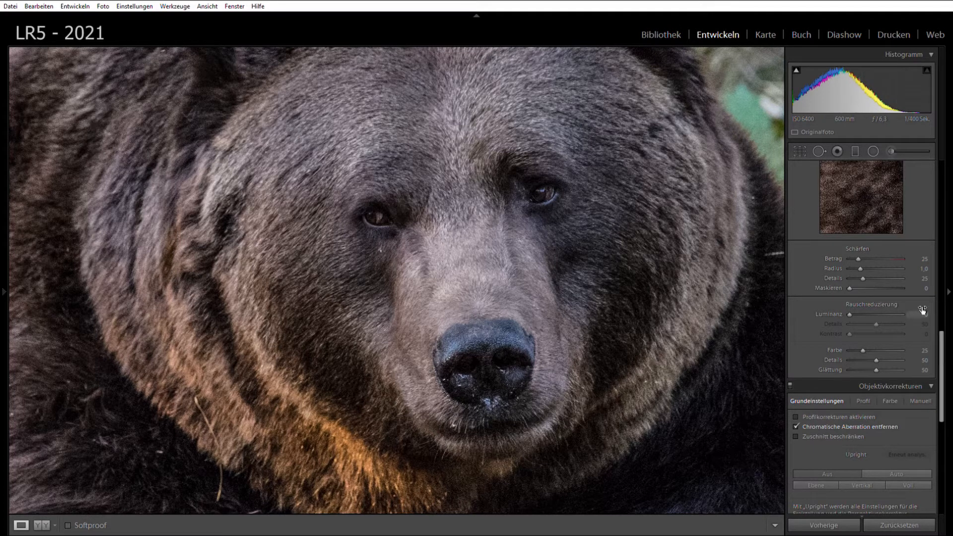
{"action": "left_click_drag", "start_coordinate": [850, 303], "coordinate": [856, 302]}
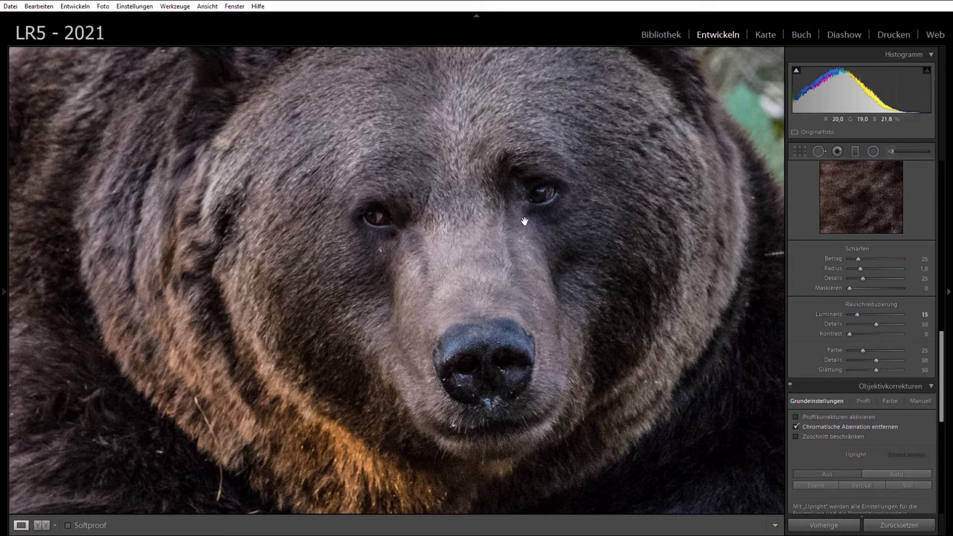
Step: Shift the HSL hue of yellow to -60 and green to -58, leaving red and orange at 0
{"action": "left_click_drag", "start_coordinate": [943, 352], "coordinate": [949, 264]}
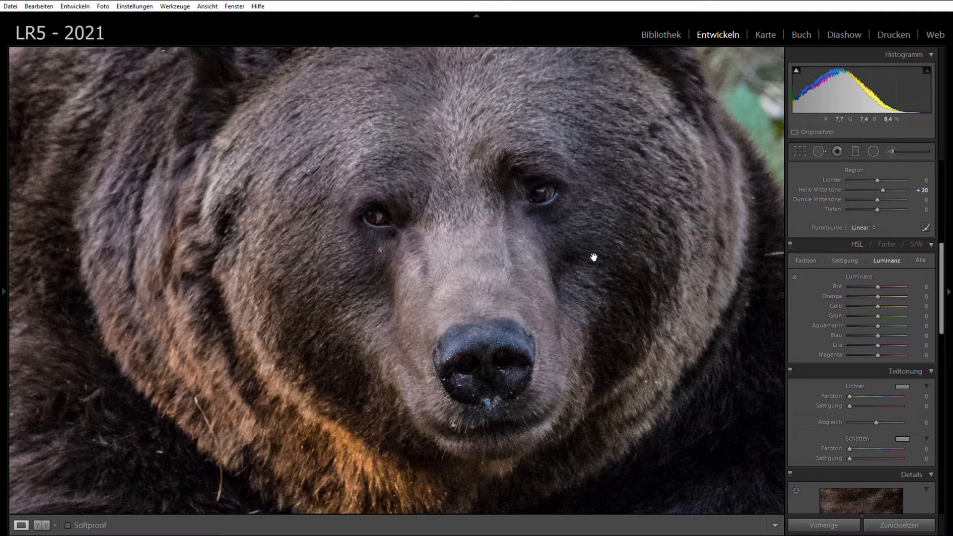
{"action": "mouse_move", "coordinate": [2, 137]}
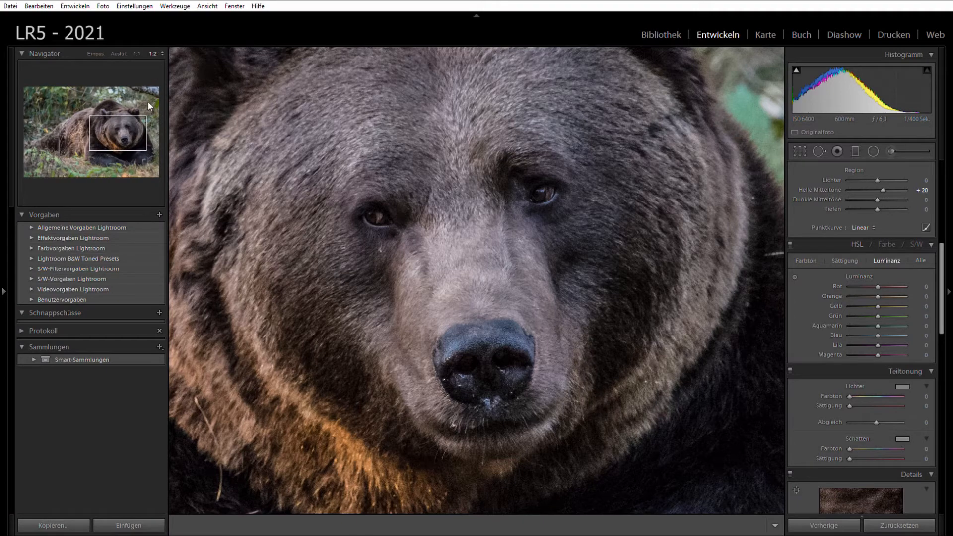
{"action": "left_click", "coordinate": [138, 88]}
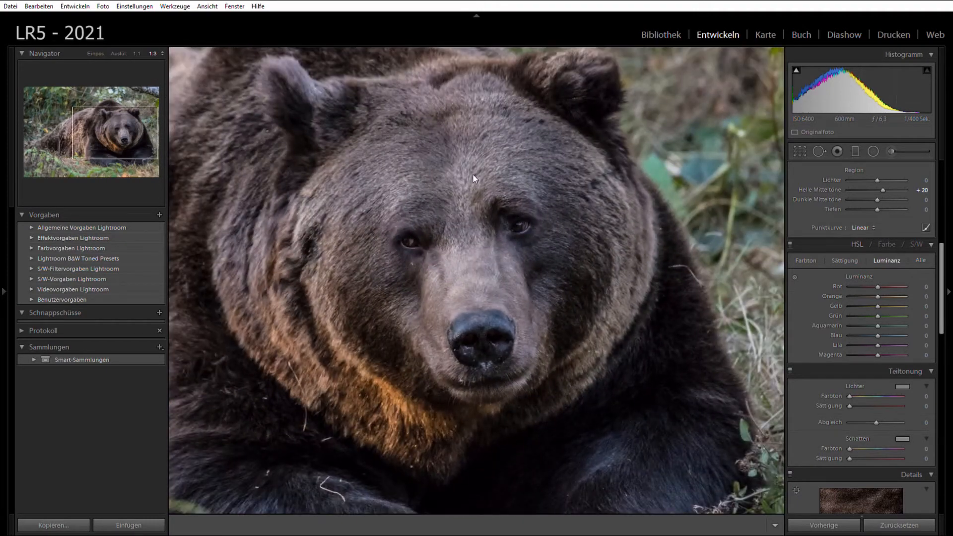
{"action": "left_click_drag", "start_coordinate": [473, 182], "coordinate": [510, 166]}
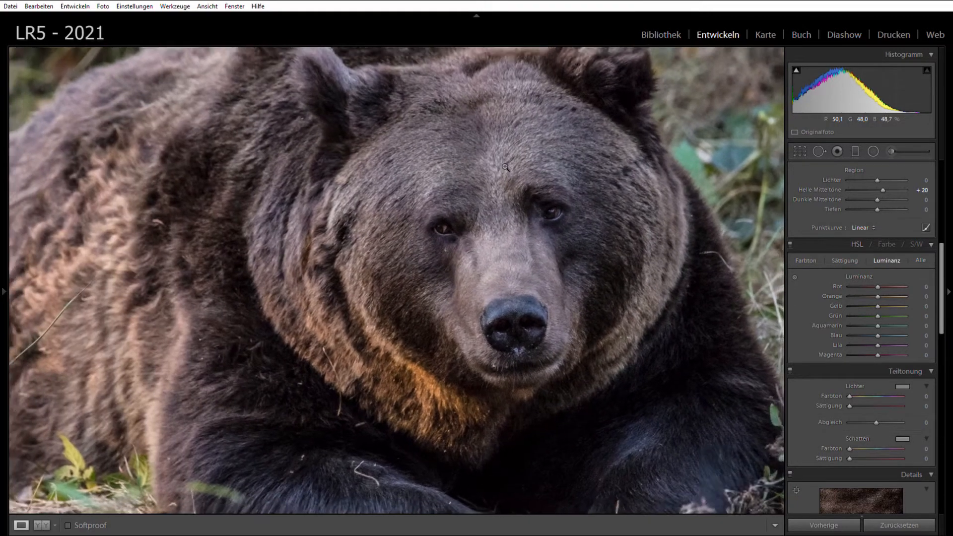
{"action": "left_click", "coordinate": [497, 180]}
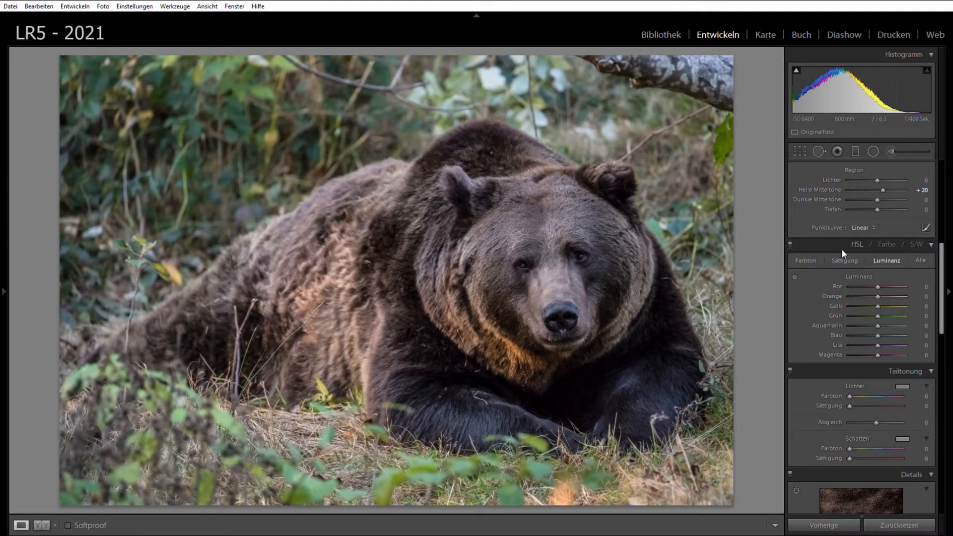
{"action": "left_click", "coordinate": [804, 260]}
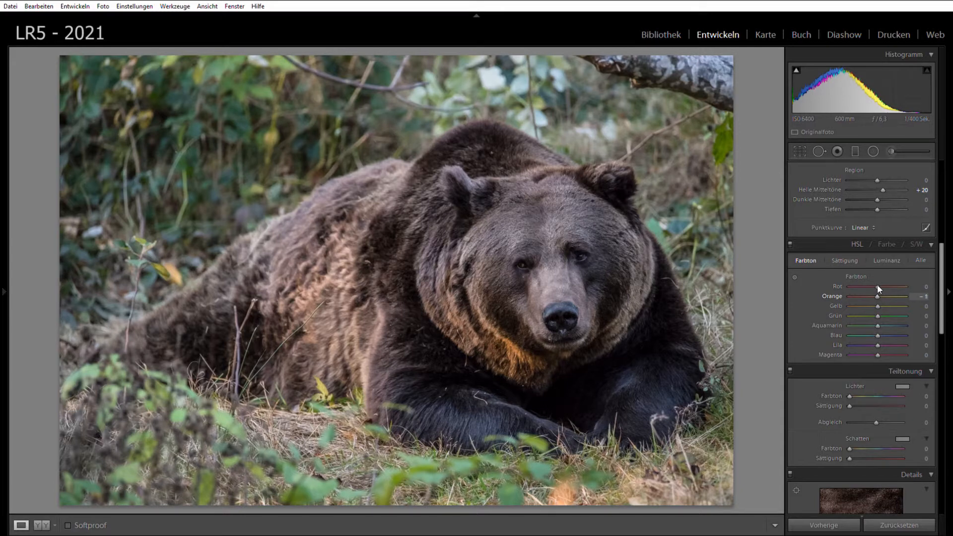
{"action": "mouse_move", "coordinate": [878, 286]}
{"action": "left_mouse_down"}
{"action": "mouse_move", "coordinate": [859, 286]}
{"action": "mouse_move", "coordinate": [867, 285]}
{"action": "left_mouse_up"}
{"action": "double_click", "coordinate": [877, 297]}
{"action": "mouse_move", "coordinate": [869, 296]}
{"action": "left_mouse_down"}
{"action": "mouse_move", "coordinate": [880, 294]}
{"action": "mouse_move", "coordinate": [851, 293]}
{"action": "mouse_move", "coordinate": [884, 295]}
{"action": "mouse_move", "coordinate": [861, 295]}
{"action": "left_mouse_up"}
{"action": "mouse_move", "coordinate": [865, 294]}
{"action": "left_mouse_down"}
{"action": "mouse_move", "coordinate": [862, 306]}
{"action": "mouse_move", "coordinate": [870, 307]}
{"action": "left_mouse_up"}
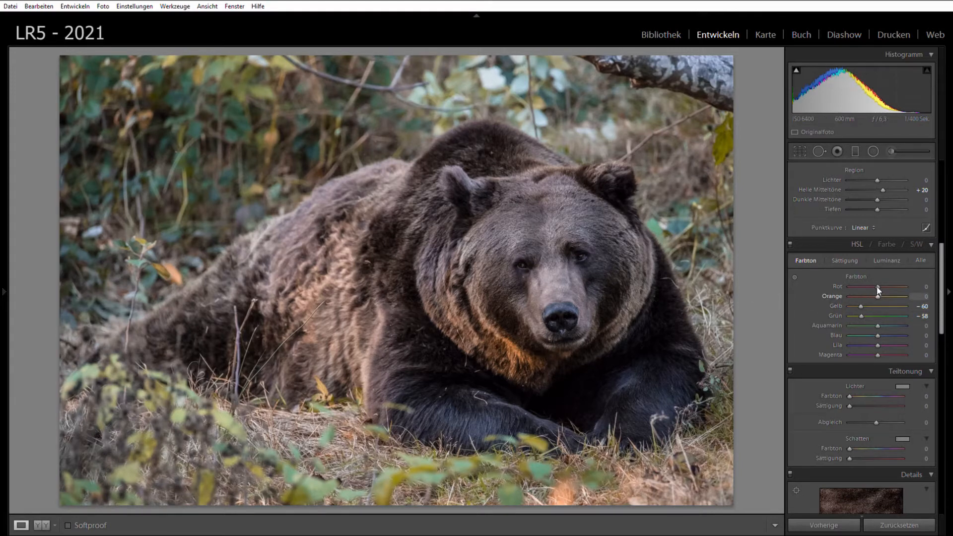
{"action": "left_click_drag", "start_coordinate": [878, 288], "coordinate": [878, 287]}
Step: Set the HSL saturation of orange to +38, yellow to +39 and green to -25
{"action": "left_click", "coordinate": [843, 259]}
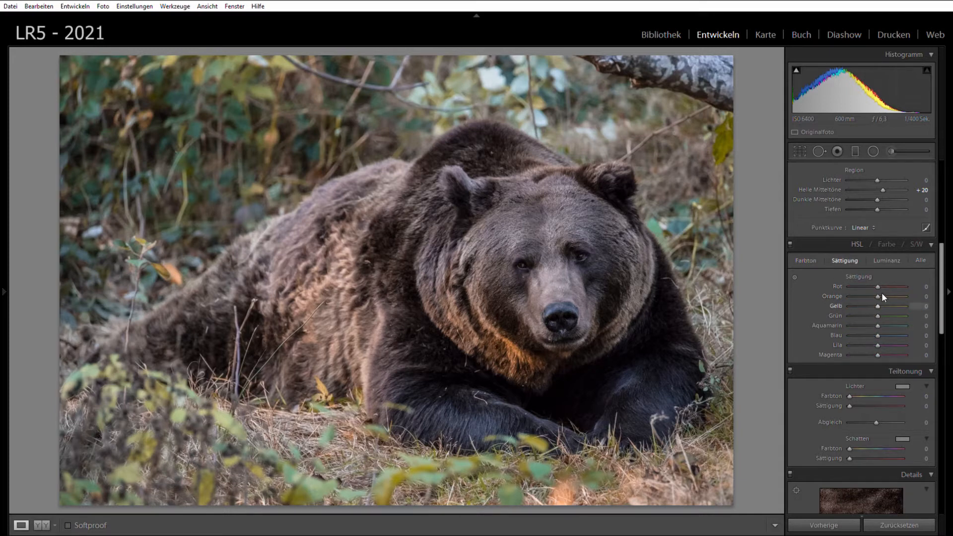
{"action": "left_click_drag", "start_coordinate": [879, 294], "coordinate": [889, 288]}
{"action": "left_click_drag", "start_coordinate": [878, 295], "coordinate": [895, 297]}
{"action": "mouse_move", "coordinate": [878, 305]}
{"action": "left_mouse_down"}
{"action": "mouse_move", "coordinate": [864, 303]}
{"action": "mouse_move", "coordinate": [898, 304]}
{"action": "mouse_move", "coordinate": [875, 308]}
{"action": "left_mouse_up"}
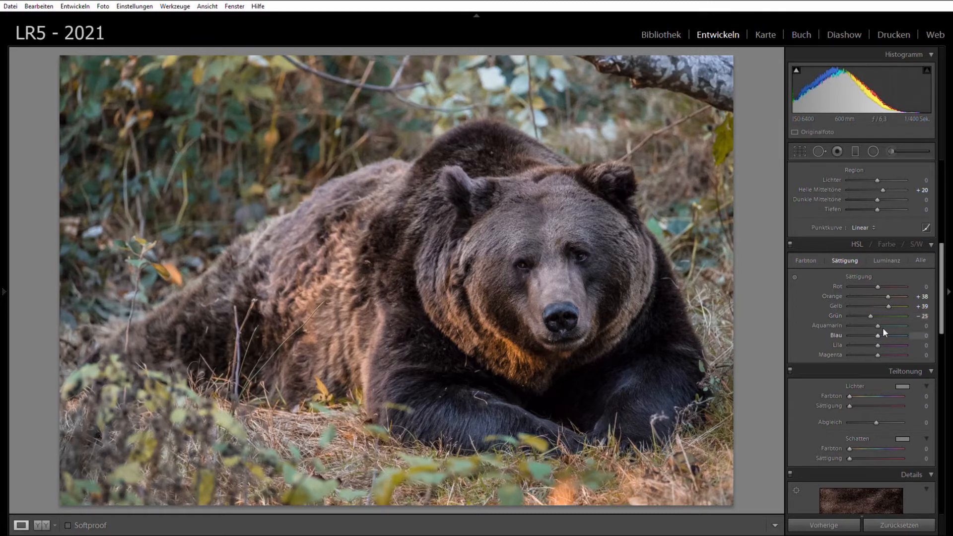
Step: Try blue saturation at +100, reset it, and reduce it to about -40
{"action": "left_click_drag", "start_coordinate": [879, 328], "coordinate": [914, 330]}
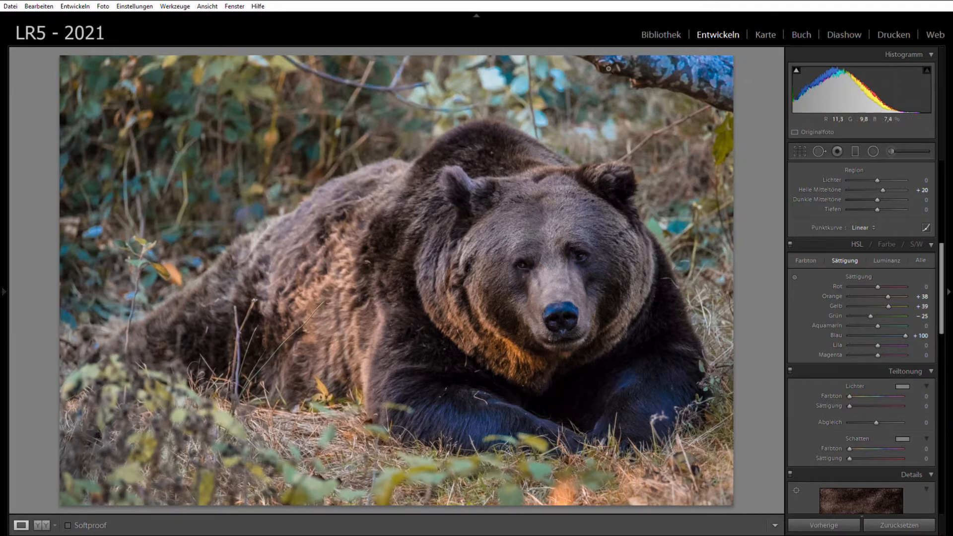
{"action": "double_click", "coordinate": [838, 335]}
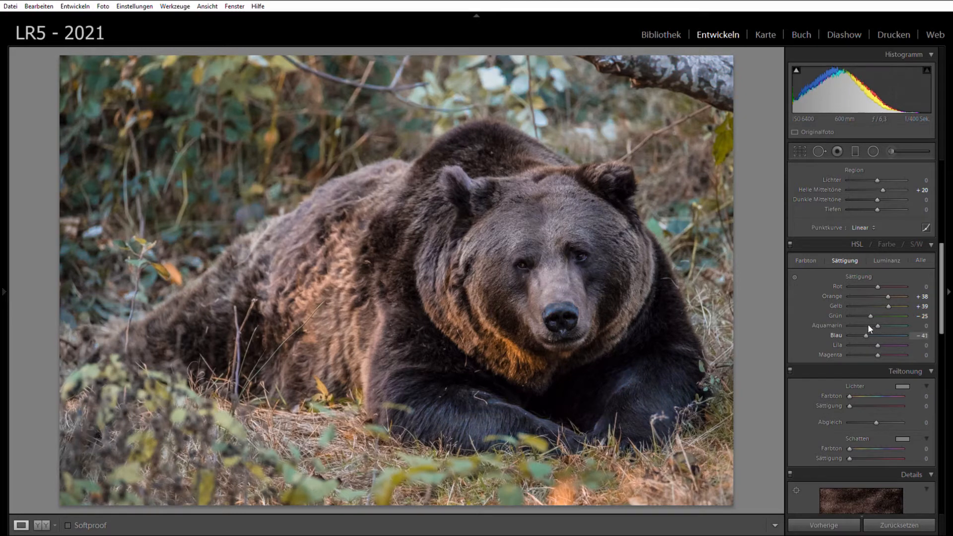
{"action": "left_click_drag", "start_coordinate": [869, 324], "coordinate": [871, 323]}
Step: Set the HSL luminance of orange to +16, yellow to +17 and blue to +28
{"action": "left_click", "coordinate": [893, 256]}
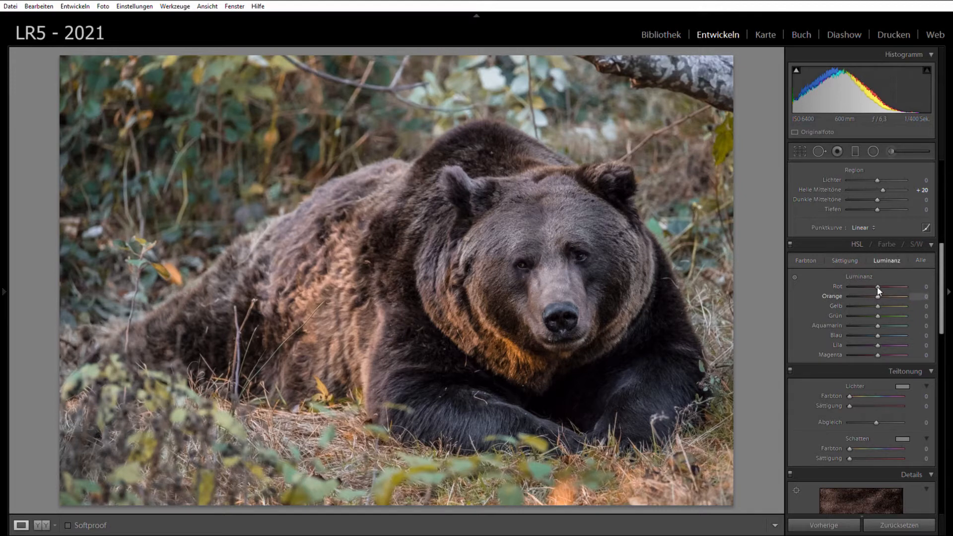
{"action": "mouse_move", "coordinate": [878, 296]}
{"action": "left_mouse_down"}
{"action": "mouse_move", "coordinate": [886, 287]}
{"action": "mouse_move", "coordinate": [860, 285]}
{"action": "mouse_move", "coordinate": [893, 287]}
{"action": "mouse_move", "coordinate": [866, 297]}
{"action": "mouse_move", "coordinate": [891, 298]}
{"action": "mouse_move", "coordinate": [874, 298]}
{"action": "mouse_move", "coordinate": [883, 298]}
{"action": "left_mouse_up"}
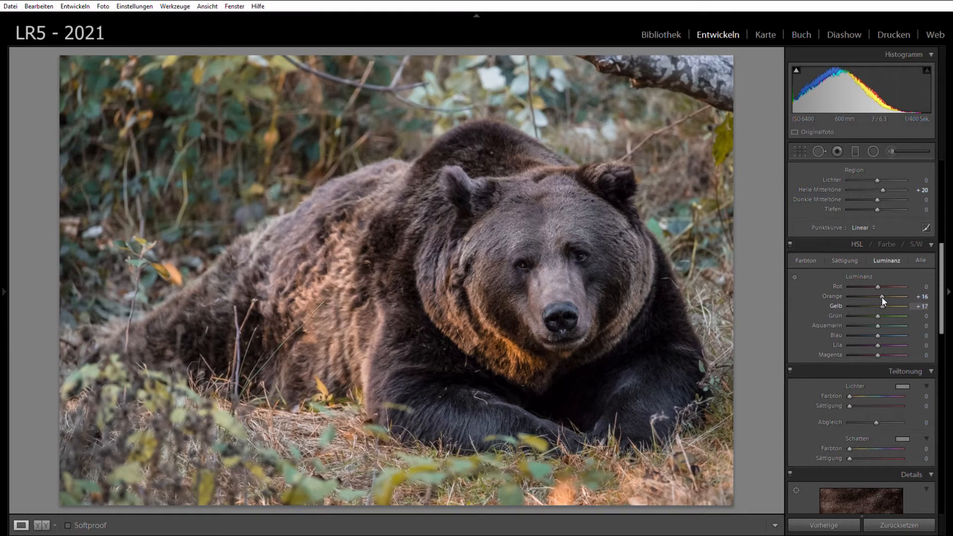
{"action": "left_click_drag", "start_coordinate": [874, 327], "coordinate": [881, 308]}
{"action": "double_click", "coordinate": [873, 331]}
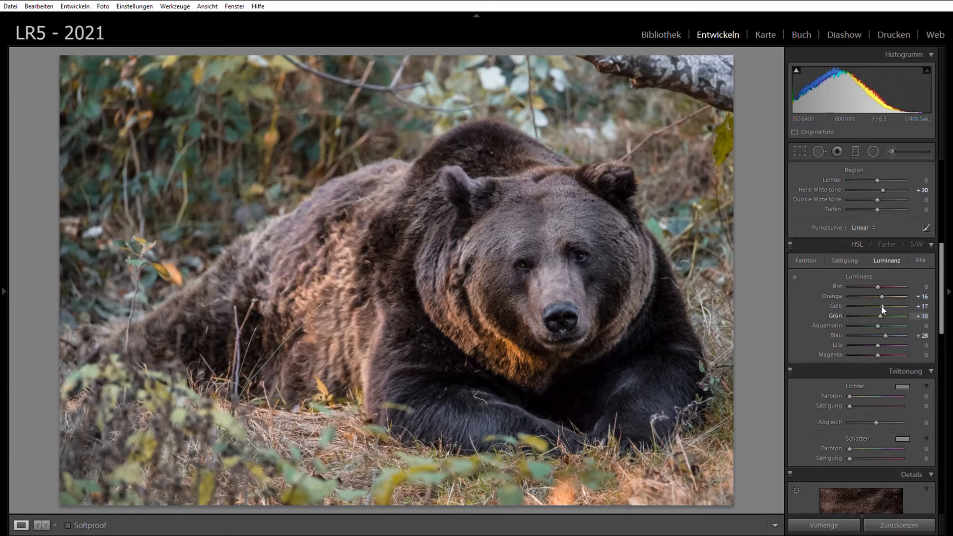
Step: Set the HSL luminance of green to +17, purple to -45 and magenta to -38
{"action": "key", "text": "ctrl+z"}
{"action": "left_click_drag", "start_coordinate": [879, 305], "coordinate": [886, 306]}
{"action": "key", "text": "ctrl+z"}
{"action": "left_click_drag", "start_coordinate": [877, 304], "coordinate": [881, 303]}
{"action": "left_click_drag", "start_coordinate": [878, 346], "coordinate": [866, 346]}
Step: Examine the branch, the background and the bear's back up close for color problems, and return to the full photo
{"action": "left_click", "coordinate": [714, 61]}
{"action": "left_click_drag", "start_coordinate": [718, 74], "coordinate": [710, 139]}
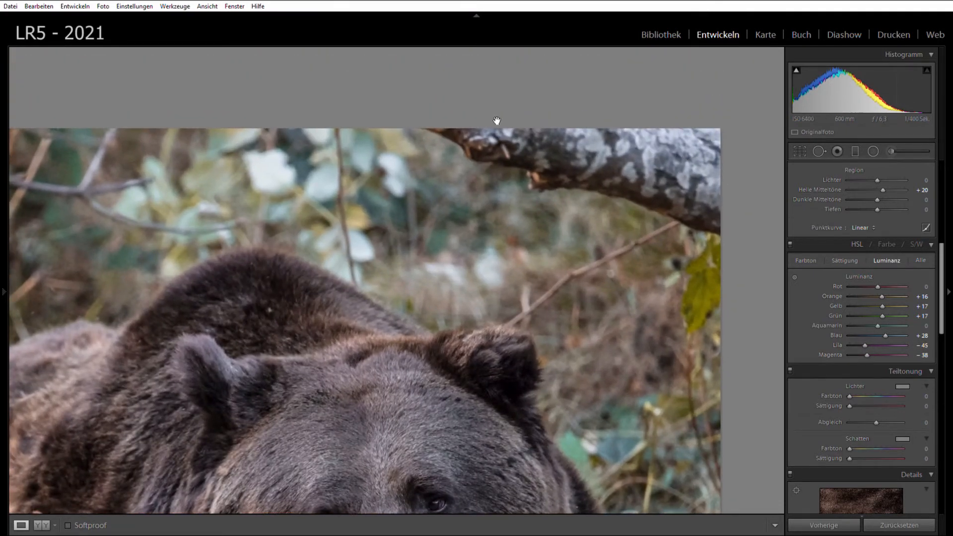
{"action": "left_click_drag", "start_coordinate": [418, 226], "coordinate": [556, 120]}
{"action": "left_click_drag", "start_coordinate": [252, 141], "coordinate": [467, 99]}
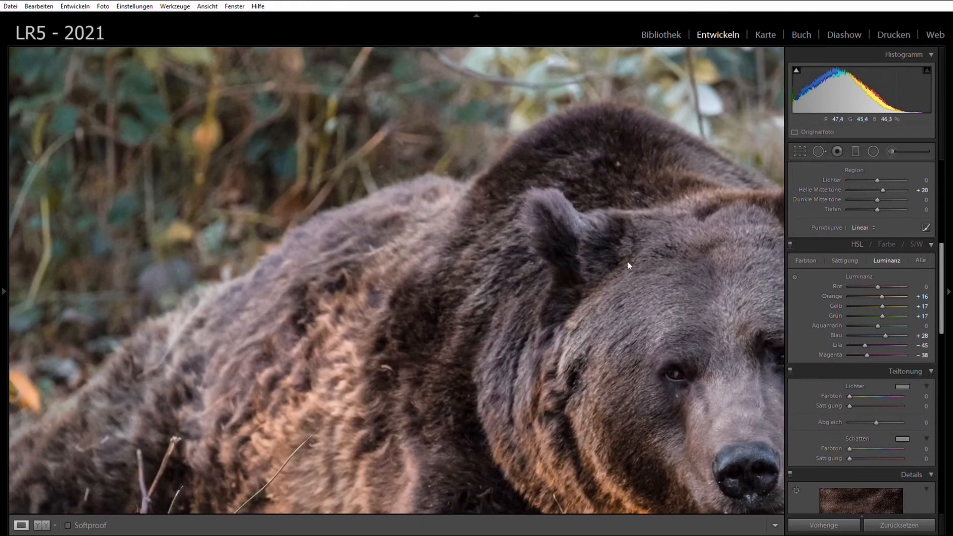
{"action": "left_click", "coordinate": [627, 261]}
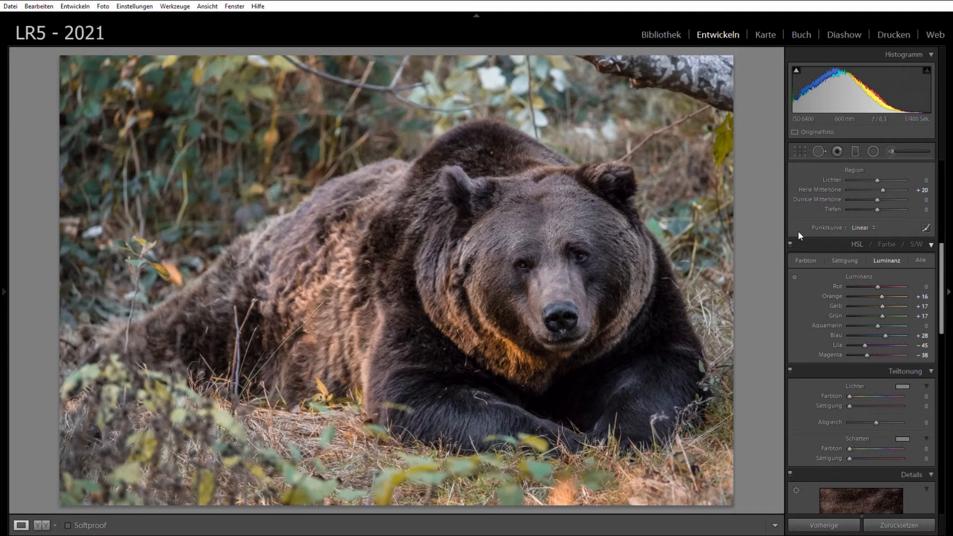
Step: Try a post-crop vignette amount of -100 and reset it to 0
{"action": "left_click_drag", "start_coordinate": [941, 287], "coordinate": [945, 427]}
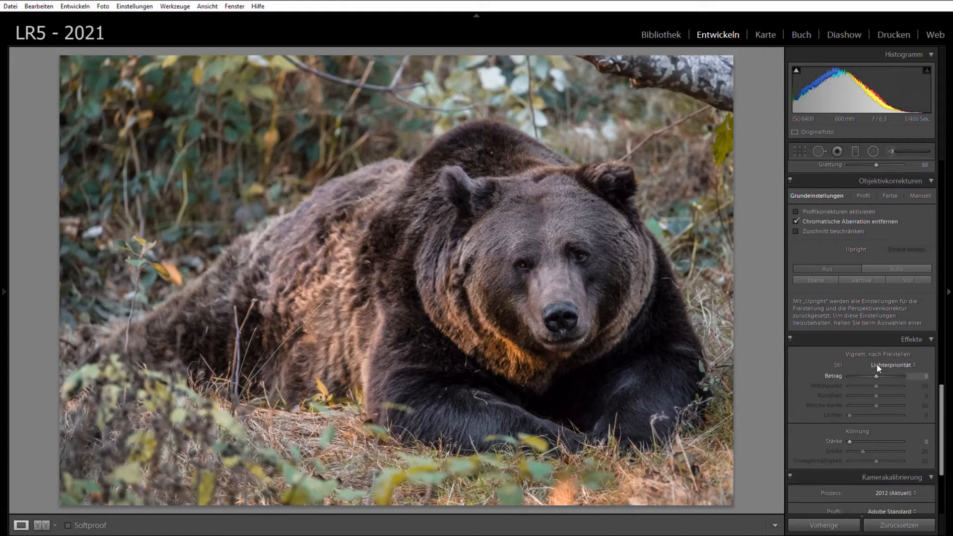
{"action": "left_click_drag", "start_coordinate": [877, 364], "coordinate": [874, 364]}
{"action": "left_click_drag", "start_coordinate": [877, 365], "coordinate": [844, 363]}
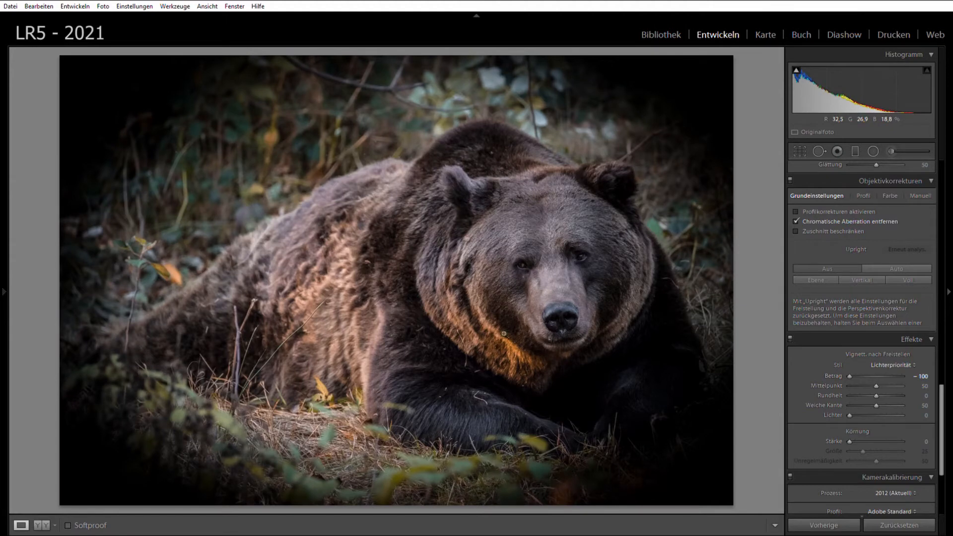
{"action": "double_click", "coordinate": [835, 369]}
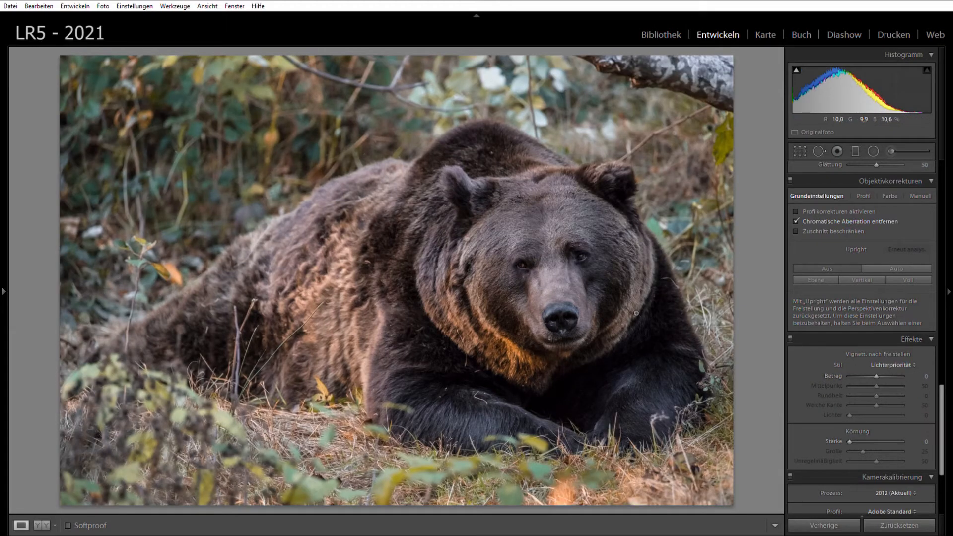
Step: Draw a circular radial filter around the bear's head and reset its clarity to 0
{"action": "left_click", "coordinate": [874, 149]}
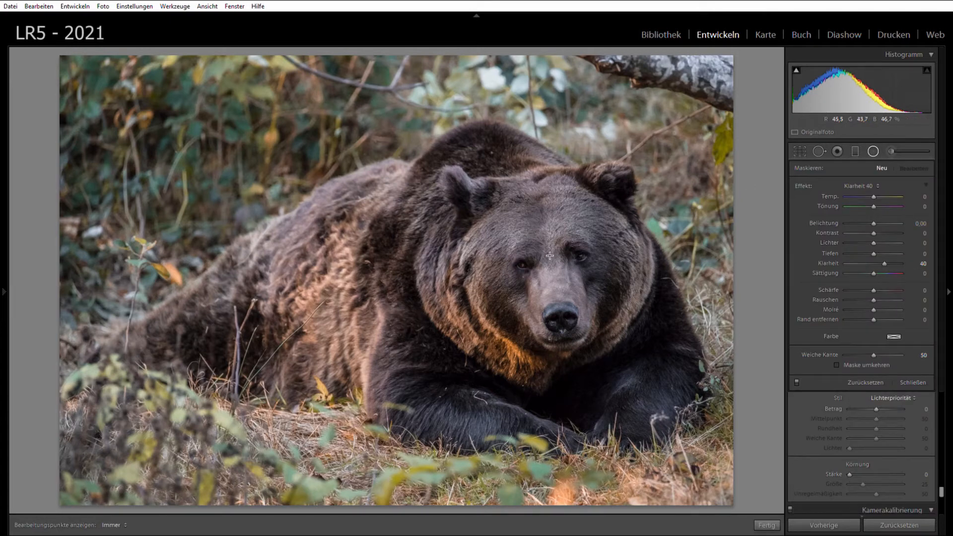
{"action": "left_click_drag", "start_coordinate": [554, 257], "coordinate": [687, 392]}
{"action": "double_click", "coordinate": [834, 259]}
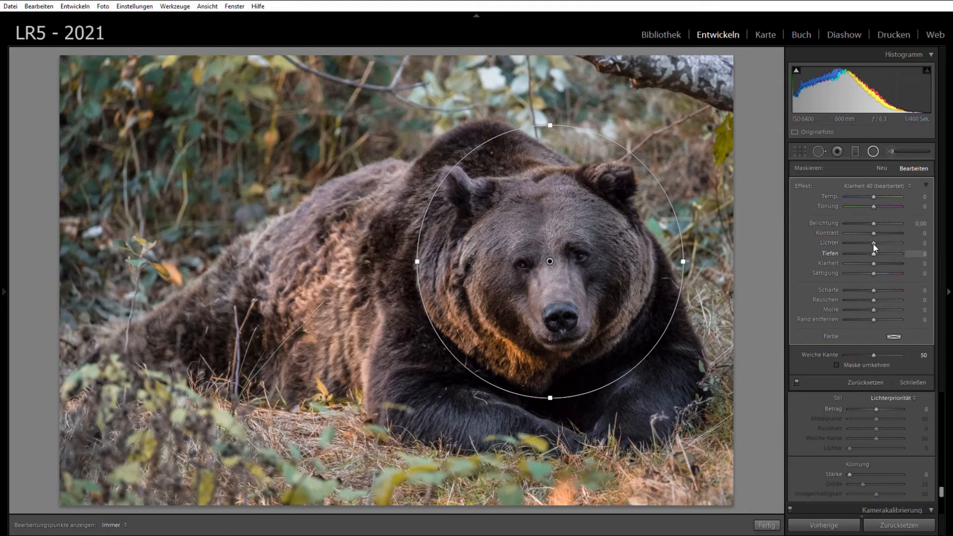
Step: Try shadows at -100 and exposure at -2.73 in the head's radial filter, resetting each to 0
{"action": "left_click_drag", "start_coordinate": [880, 245], "coordinate": [845, 244]}
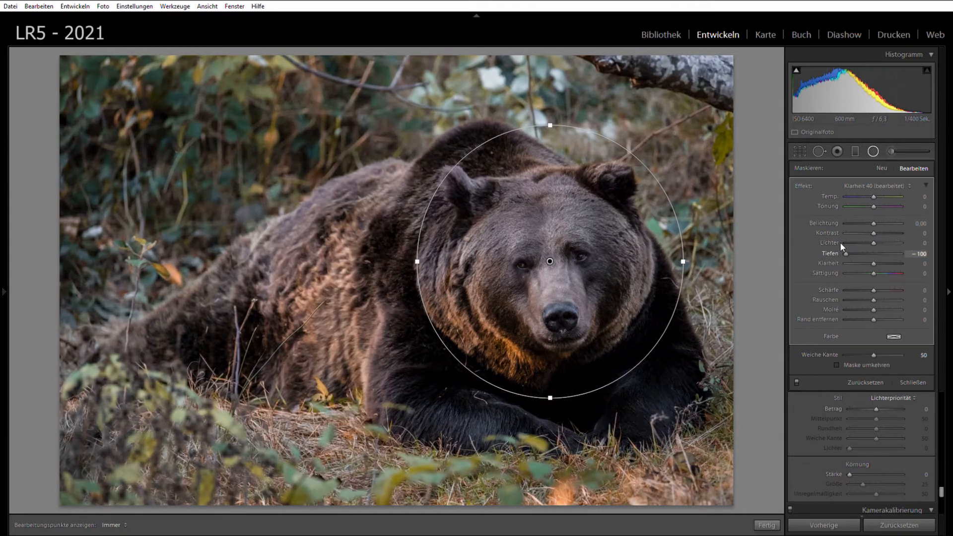
{"action": "double_click", "coordinate": [831, 251]}
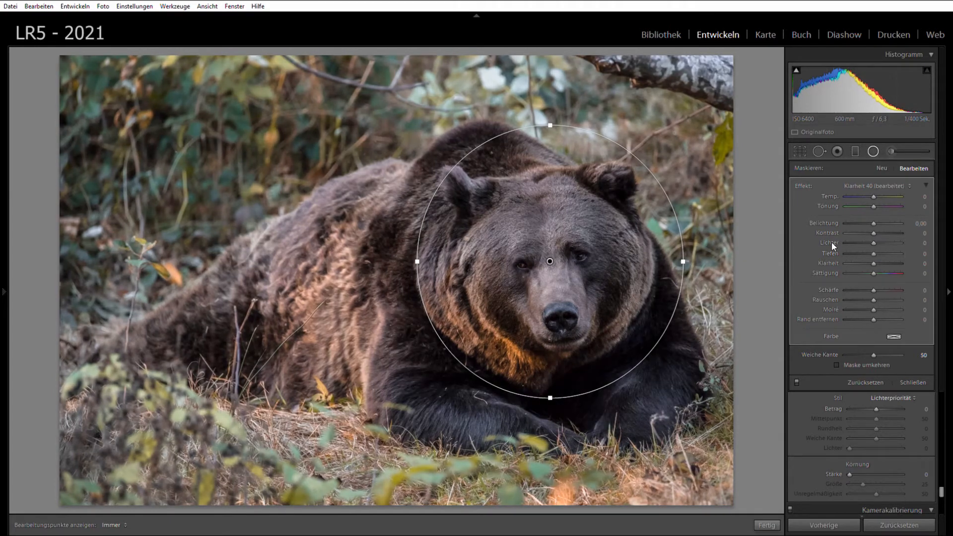
{"action": "left_click_drag", "start_coordinate": [875, 214], "coordinate": [853, 212]}
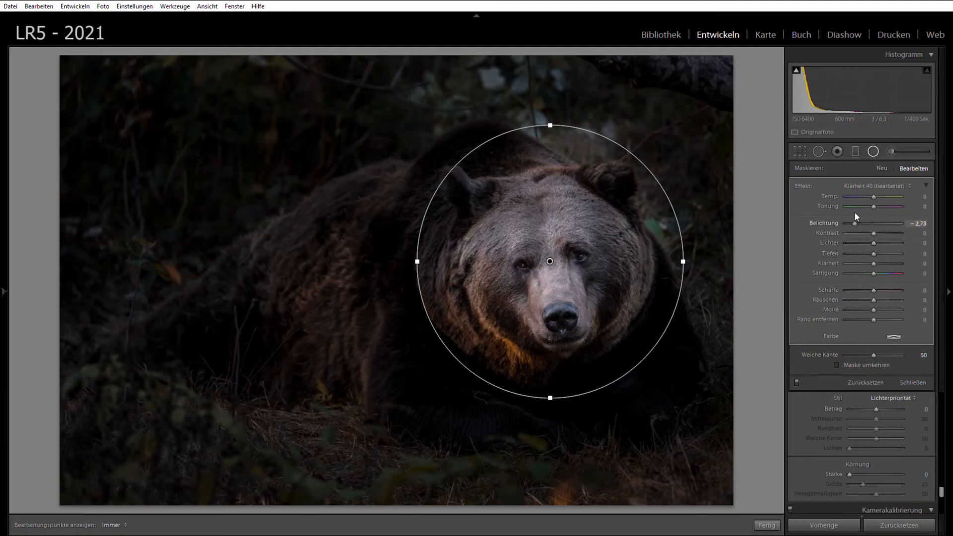
{"action": "mouse_move", "coordinate": [855, 219]}
{"action": "left_mouse_down"}
{"action": "mouse_move", "coordinate": [910, 210]}
{"action": "mouse_move", "coordinate": [868, 212]}
{"action": "left_mouse_up"}
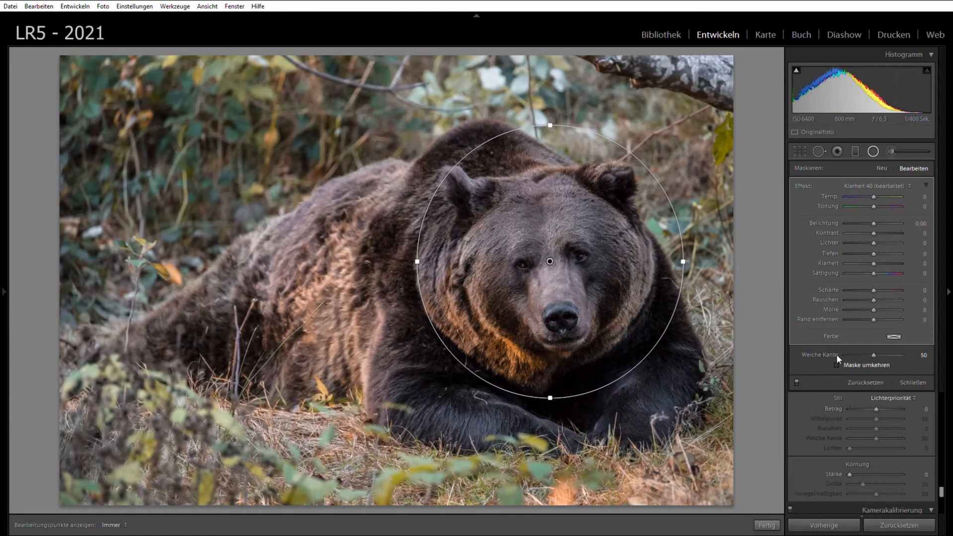
{"action": "mouse_move", "coordinate": [873, 214]}
{"action": "left_mouse_down"}
{"action": "mouse_move", "coordinate": [839, 212]}
{"action": "mouse_move", "coordinate": [870, 213]}
{"action": "left_mouse_up"}
{"action": "double_click", "coordinate": [869, 213]}
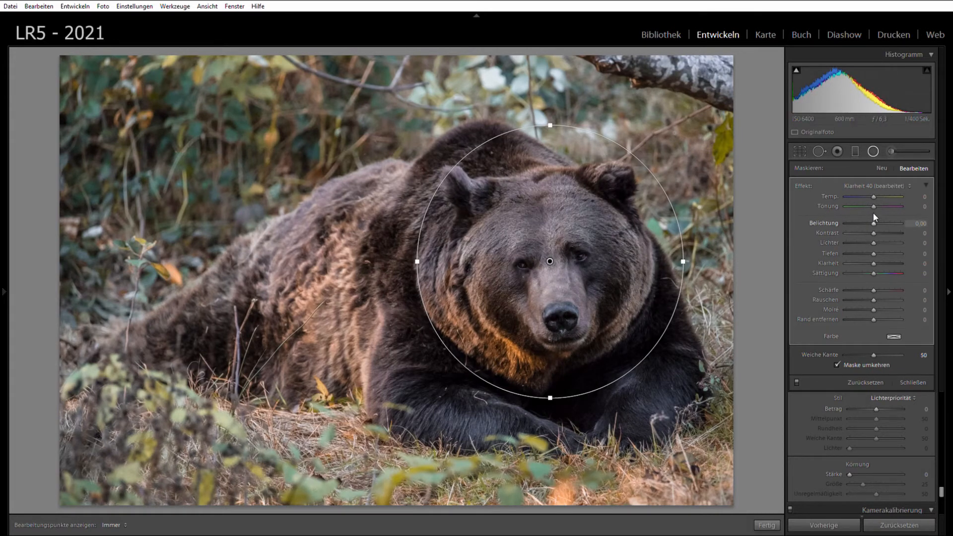
Step: Turn off the radial filter's mask inversion, try shadows at -53 and highlights at -44, and reset both
{"action": "left_click_drag", "start_coordinate": [874, 244], "coordinate": [868, 243]}
{"action": "left_click", "coordinate": [837, 365]}
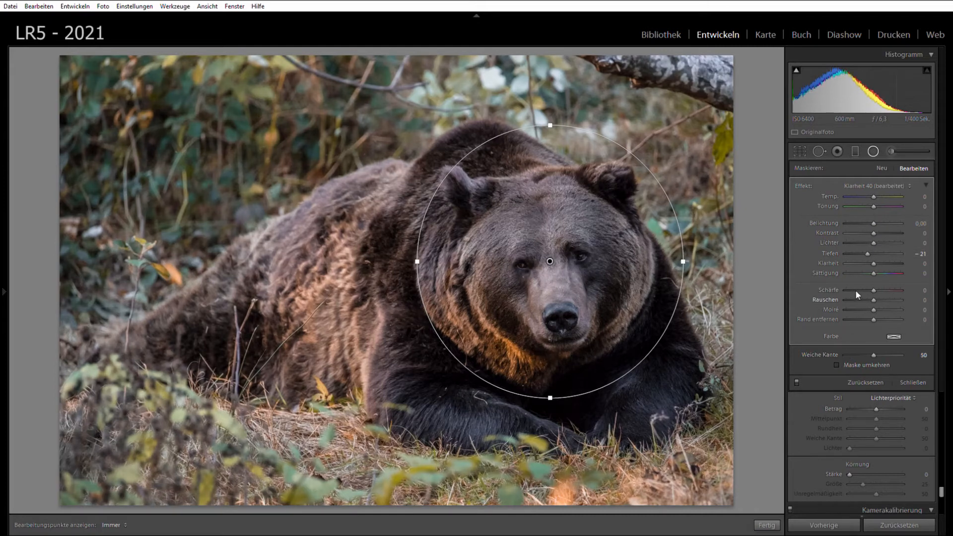
{"action": "left_click_drag", "start_coordinate": [866, 242], "coordinate": [856, 242]}
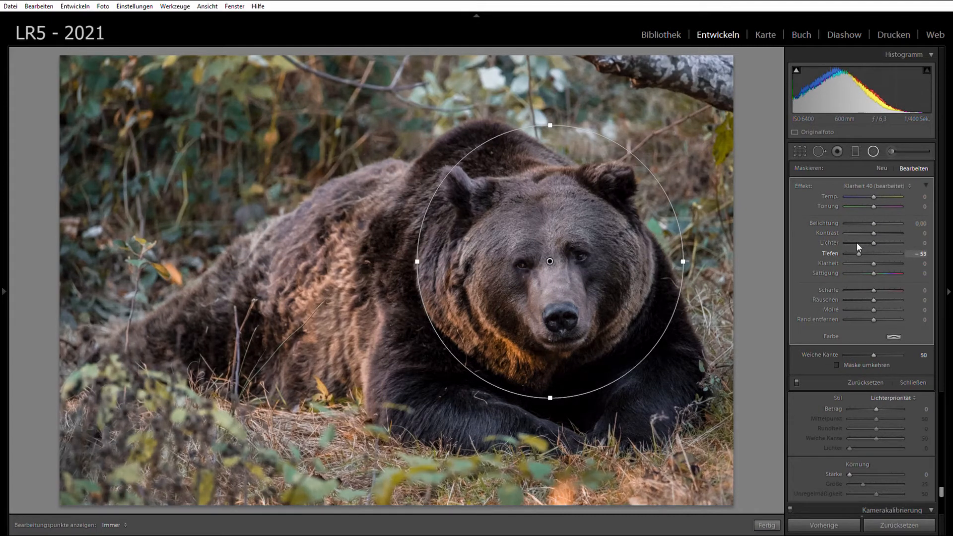
{"action": "double_click", "coordinate": [857, 242]}
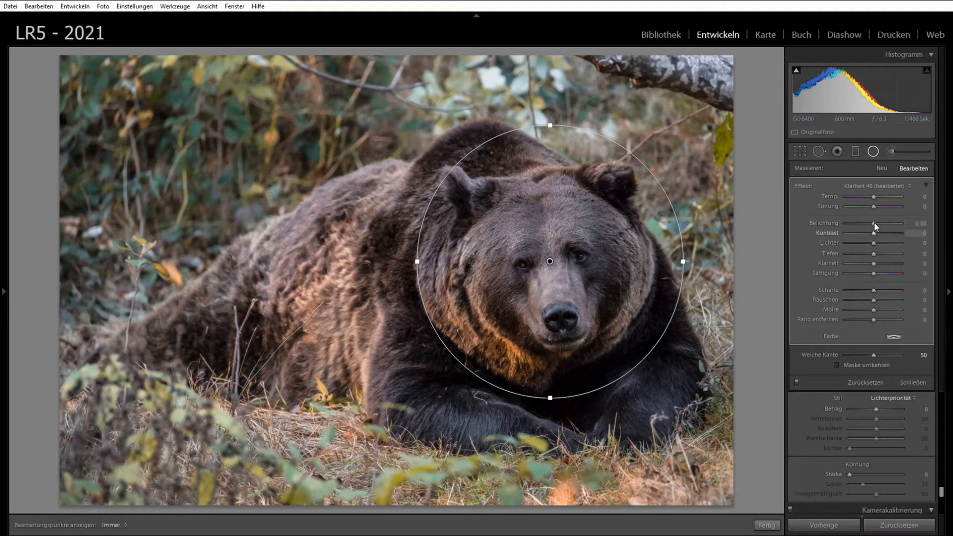
{"action": "mouse_move", "coordinate": [874, 238]}
{"action": "left_mouse_down"}
{"action": "mouse_move", "coordinate": [853, 236]}
{"action": "mouse_move", "coordinate": [902, 235]}
{"action": "mouse_move", "coordinate": [863, 238]}
{"action": "left_mouse_up"}
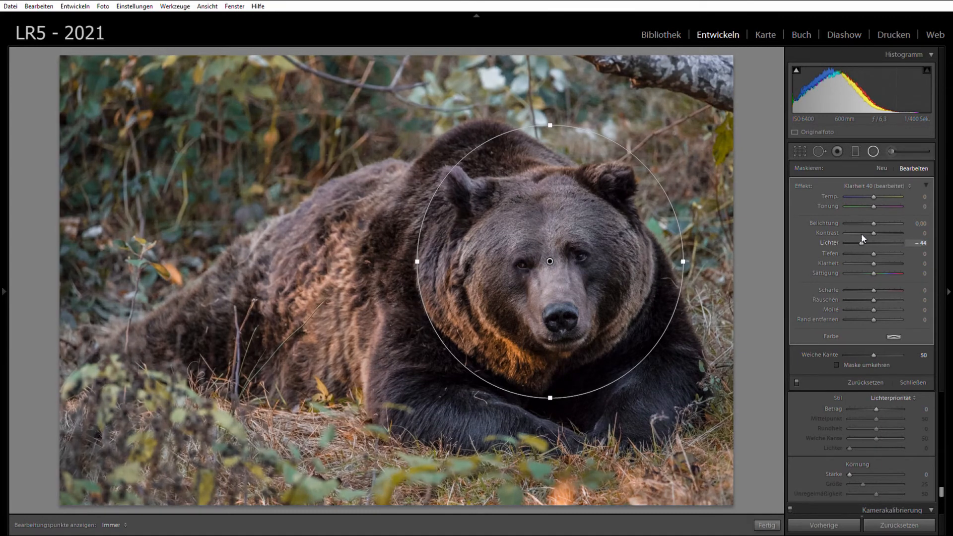
{"action": "double_click", "coordinate": [863, 242]}
Step: Enlarge and recenter the radial filter over the bear's head and upper body, and set its highlights to -91
{"action": "left_click_drag", "start_coordinate": [417, 262], "coordinate": [308, 295]}
{"action": "left_click_drag", "start_coordinate": [549, 391], "coordinate": [547, 477]}
{"action": "left_click_drag", "start_coordinate": [552, 254], "coordinate": [498, 281]}
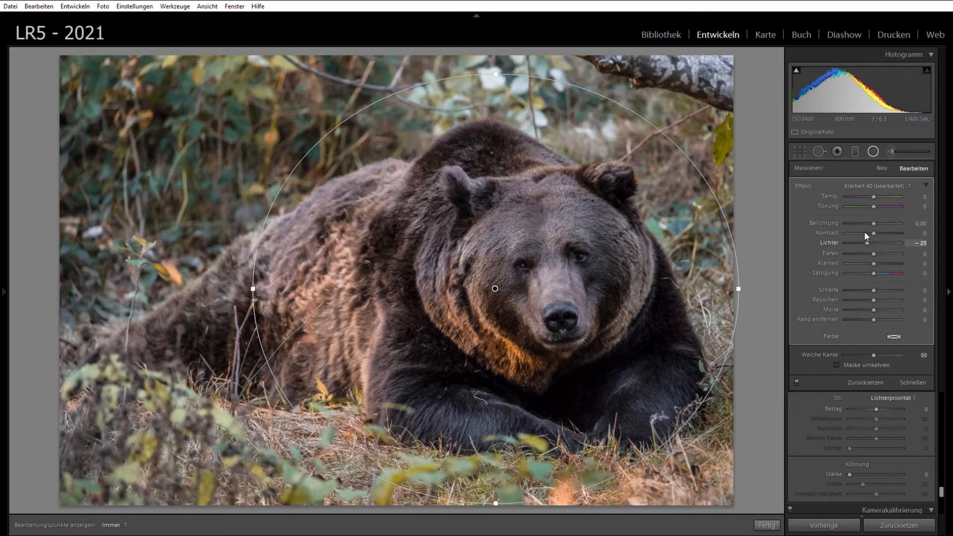
{"action": "left_click_drag", "start_coordinate": [865, 232], "coordinate": [857, 231]}
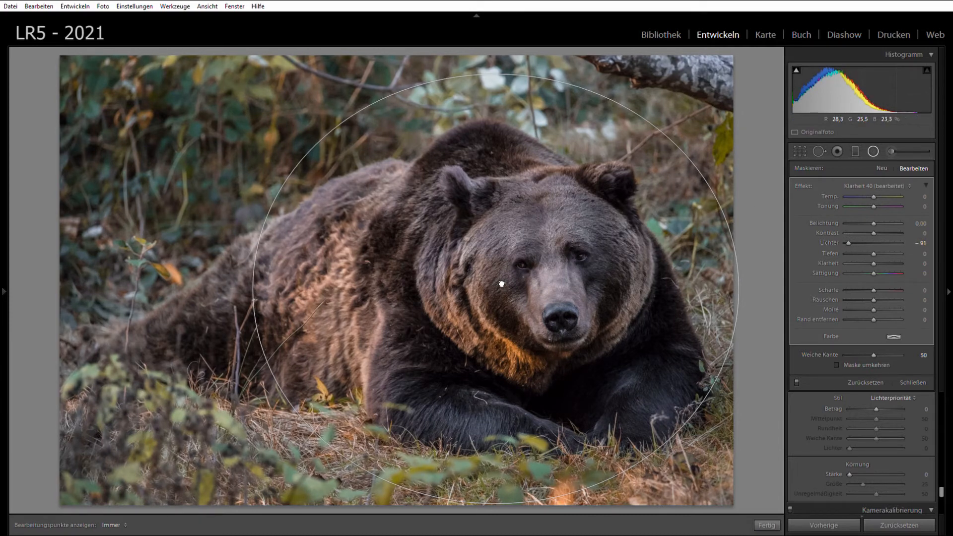
Step: Duplicate the large radial filter, invert the copy's mask, and set its highlights to about 53
{"action": "left_click_drag", "start_coordinate": [503, 284], "coordinate": [483, 287]}
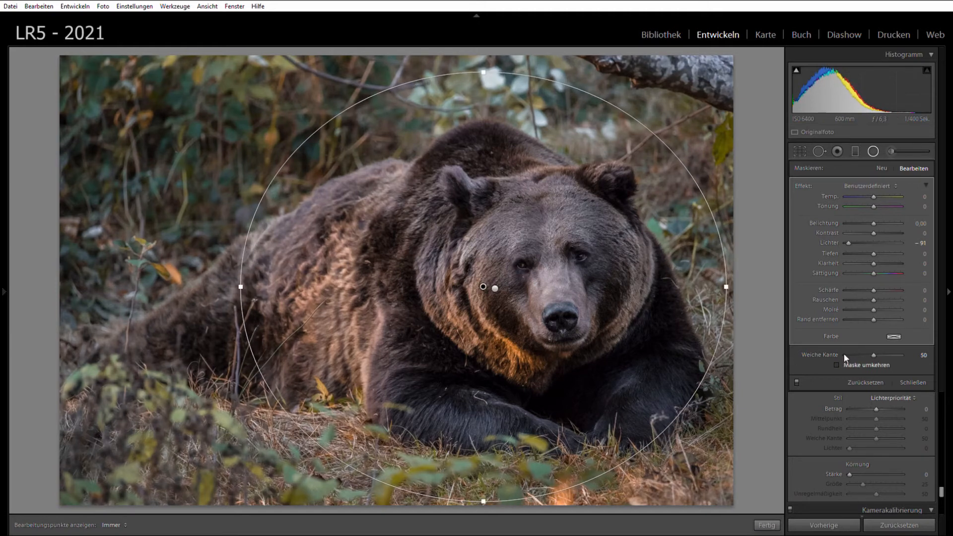
{"action": "left_click", "coordinate": [837, 365]}
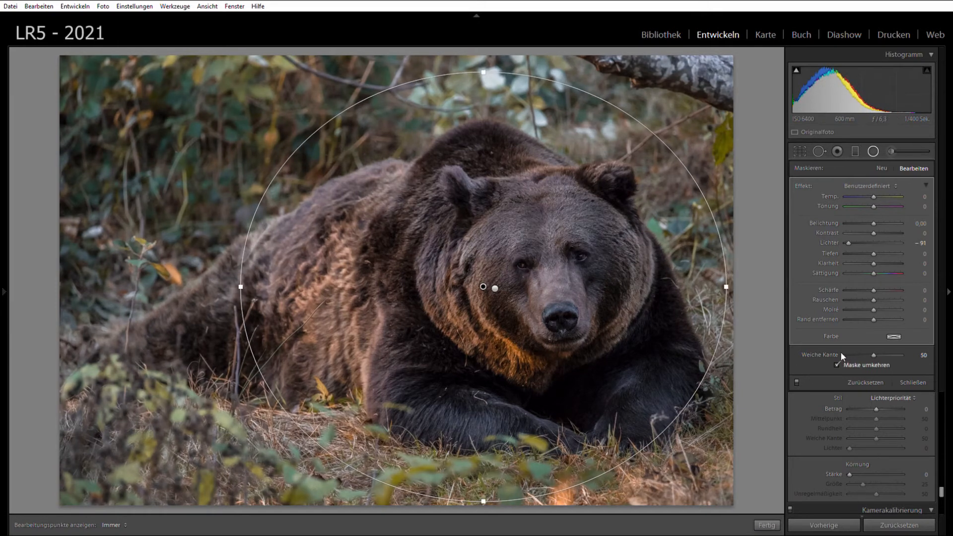
{"action": "double_click", "coordinate": [829, 242]}
{"action": "left_click_drag", "start_coordinate": [883, 231], "coordinate": [884, 232]}
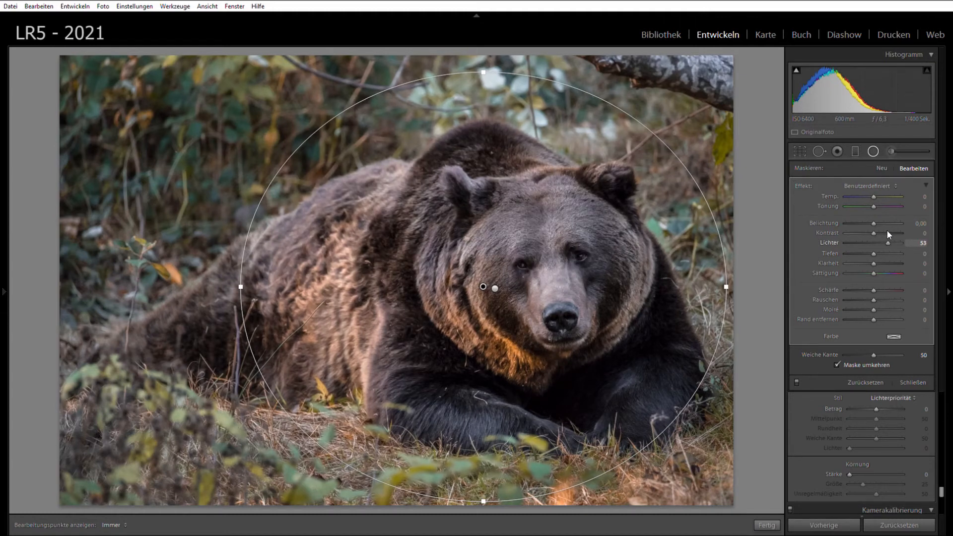
{"action": "left_click", "coordinate": [873, 151]}
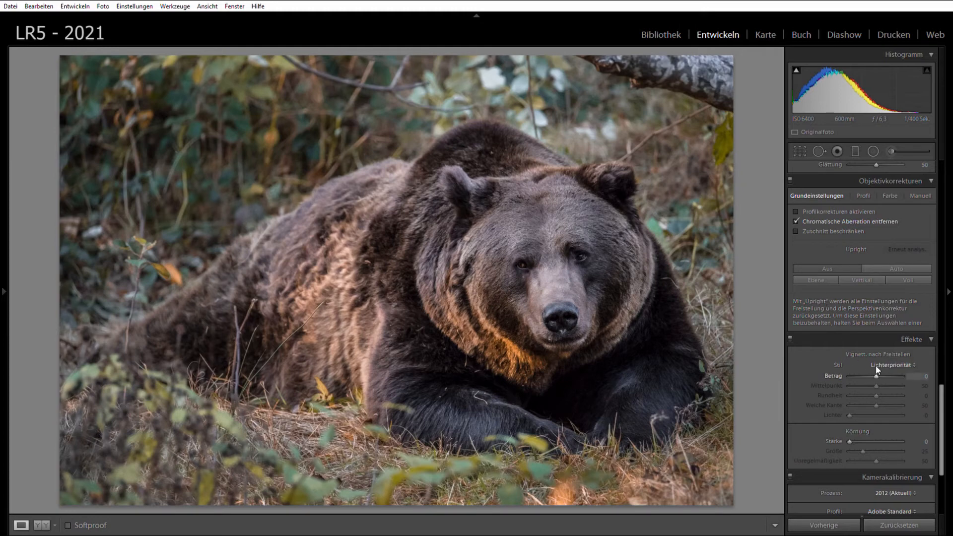
Step: Set the post-crop vignette amount to -15 and lower the inverted radial filter's highlights to 50
{"action": "left_click_drag", "start_coordinate": [877, 376], "coordinate": [871, 364]}
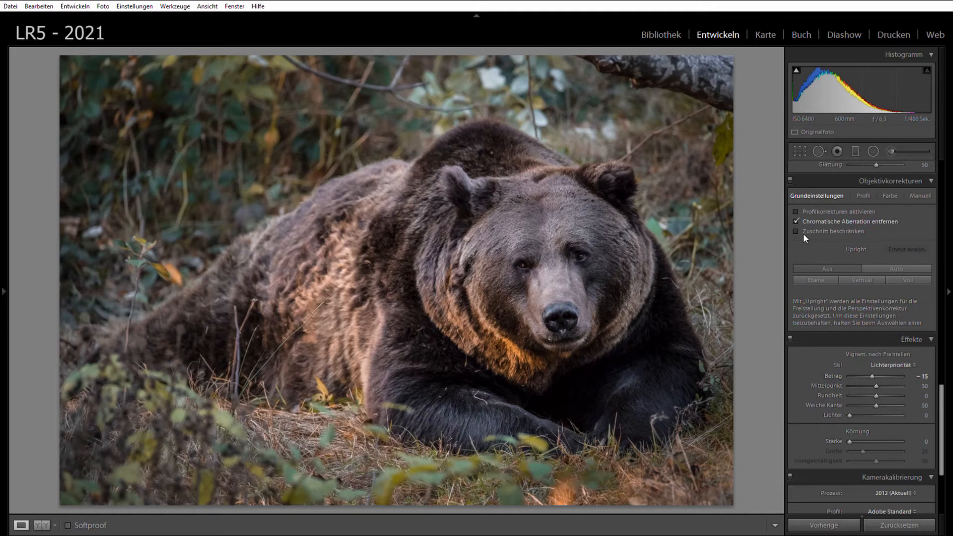
{"action": "left_click", "coordinate": [874, 151]}
{"action": "left_click", "coordinate": [484, 286]}
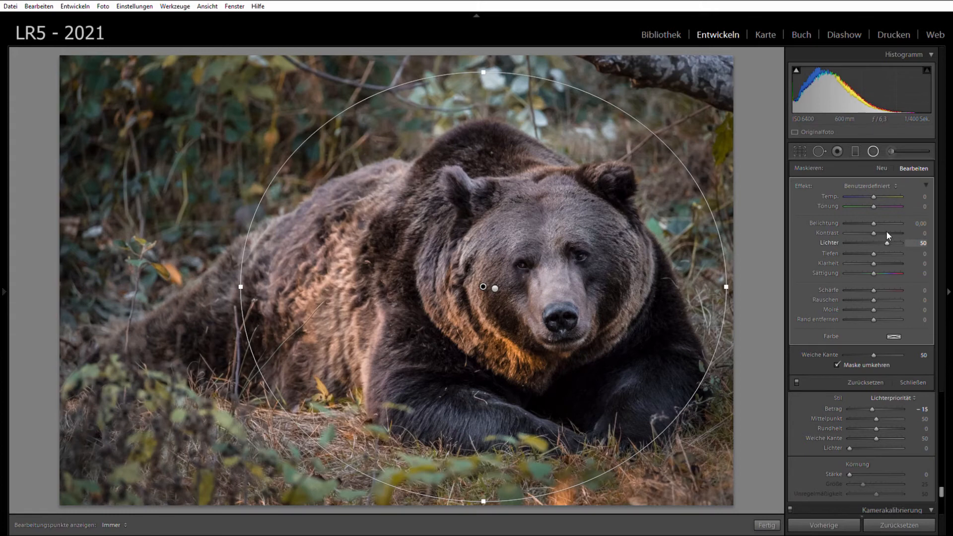
Step: Add a new radial filter fitted around the bear's head and reset its clarity to 0
{"action": "left_click", "coordinate": [882, 168]}
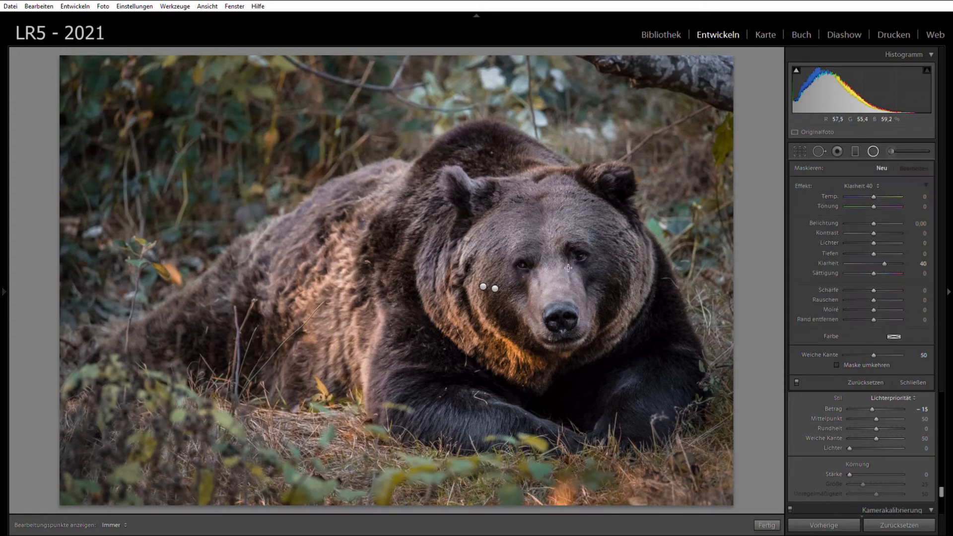
{"action": "left_click_drag", "start_coordinate": [517, 231], "coordinate": [552, 258]}
{"action": "left_click_drag", "start_coordinate": [550, 114], "coordinate": [550, 138]}
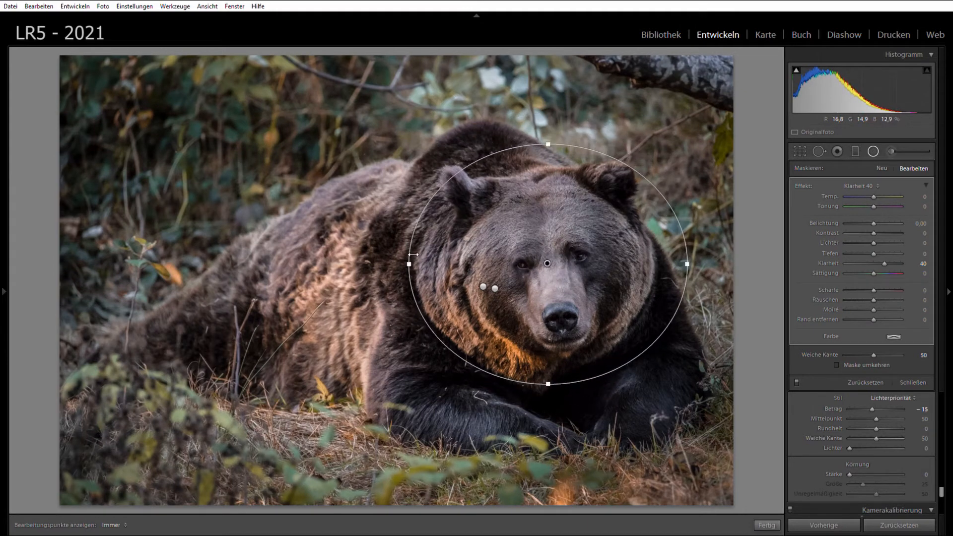
{"action": "left_click_drag", "start_coordinate": [408, 264], "coordinate": [421, 264]}
{"action": "left_click_drag", "start_coordinate": [546, 262], "coordinate": [552, 267]}
{"action": "double_click", "coordinate": [834, 262]}
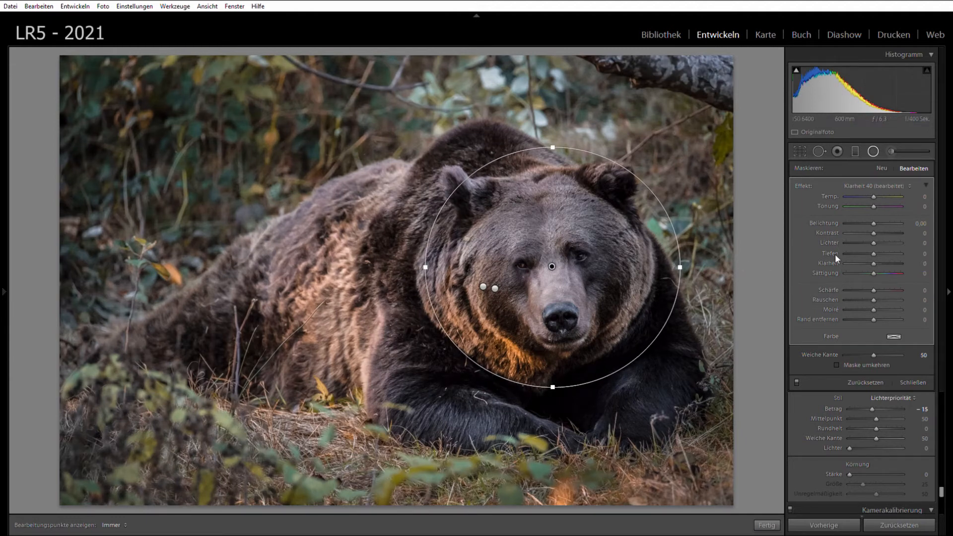
Step: Try highlights at 46 and exposure at -4.00 in the new head filter, resetting each to 0
{"action": "left_click_drag", "start_coordinate": [880, 233], "coordinate": [885, 233]}
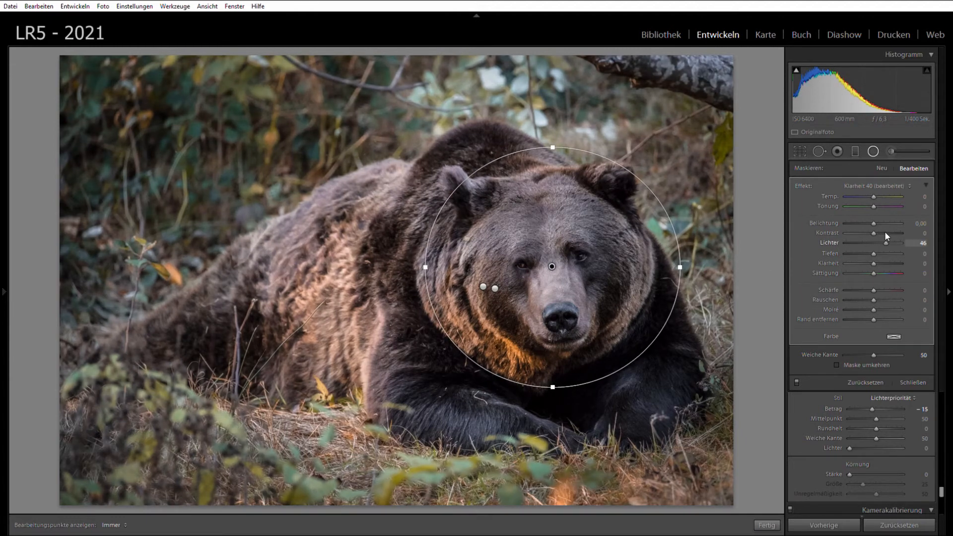
{"action": "double_click", "coordinate": [835, 240]}
{"action": "left_click_drag", "start_coordinate": [874, 221], "coordinate": [833, 222]}
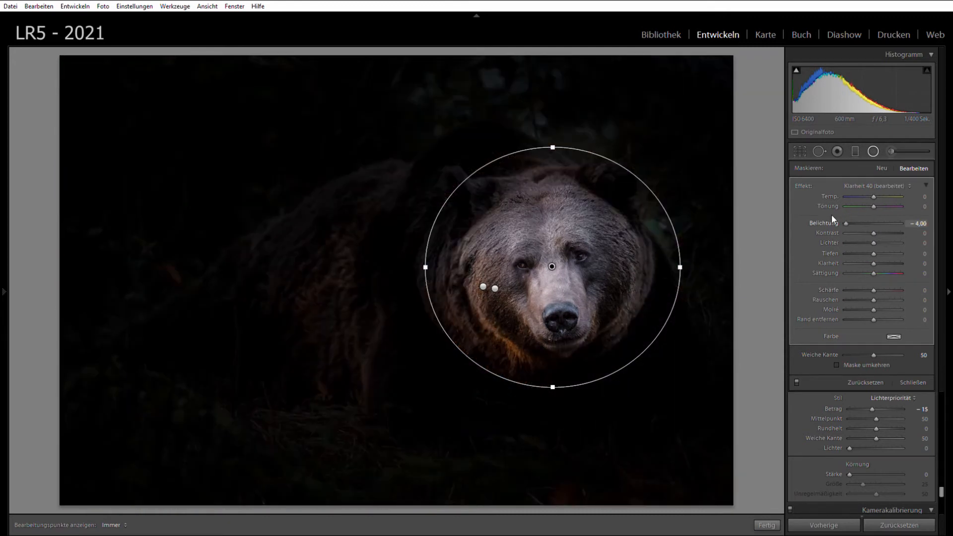
{"action": "double_click", "coordinate": [831, 217]}
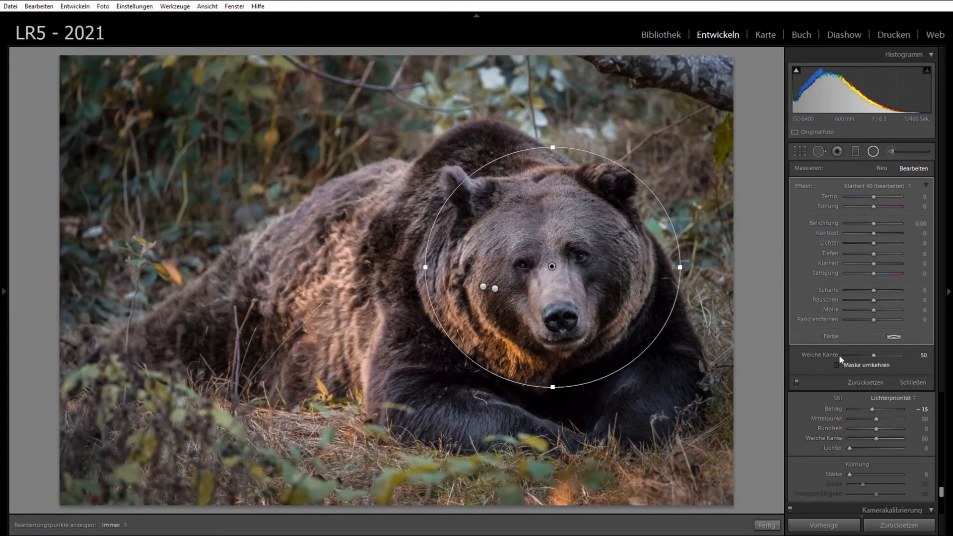
Step: Invert the head filter's mask, set its highlights to 55, and enlarge and reposition it to cover the whole head
{"action": "left_click", "coordinate": [838, 365]}
{"action": "left_click_drag", "start_coordinate": [875, 234], "coordinate": [885, 233]}
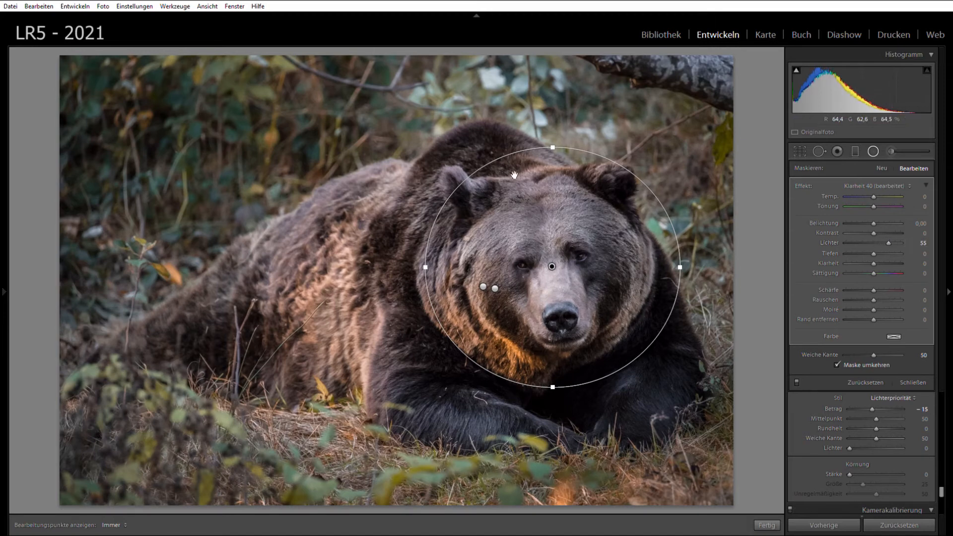
{"action": "left_click_drag", "start_coordinate": [553, 143], "coordinate": [552, 132]}
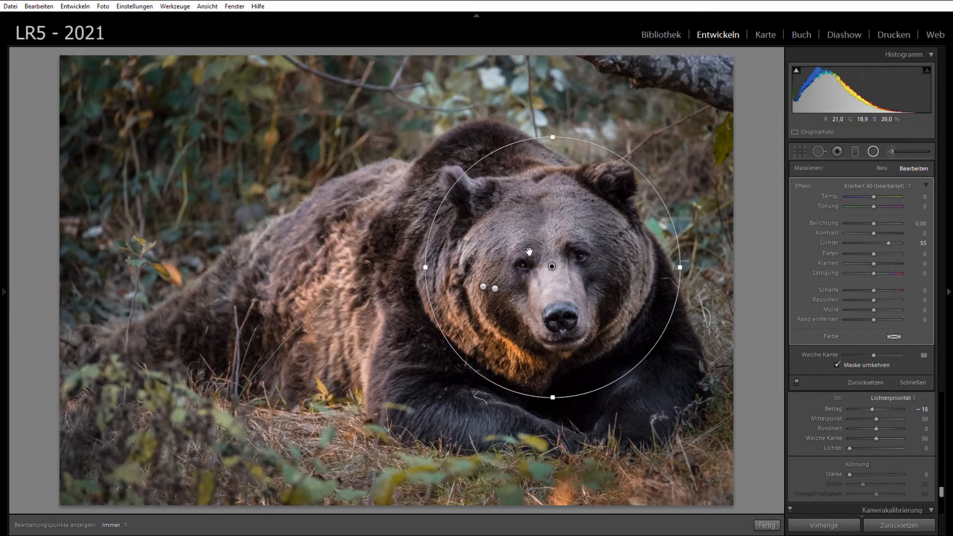
{"action": "left_click_drag", "start_coordinate": [557, 259], "coordinate": [550, 252]}
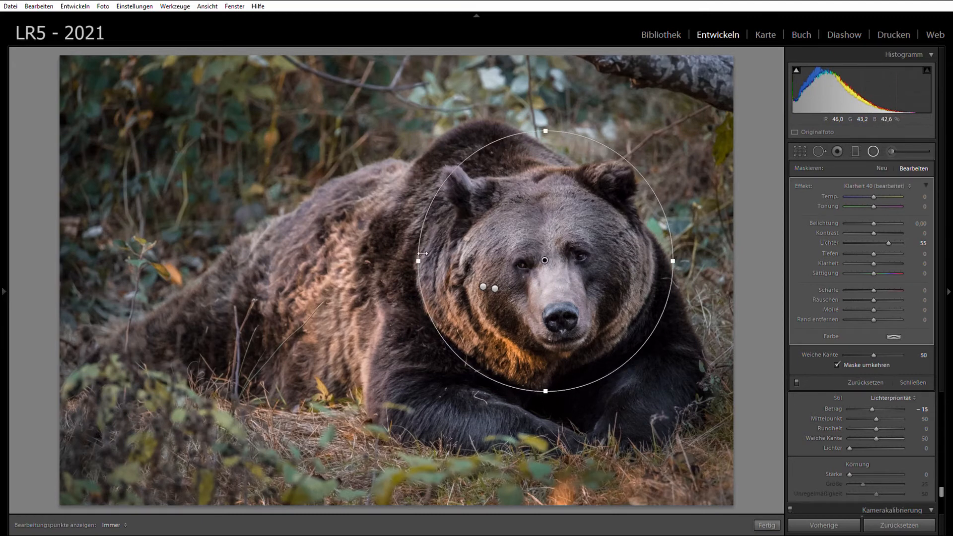
{"action": "left_click_drag", "start_coordinate": [418, 258], "coordinate": [415, 256]}
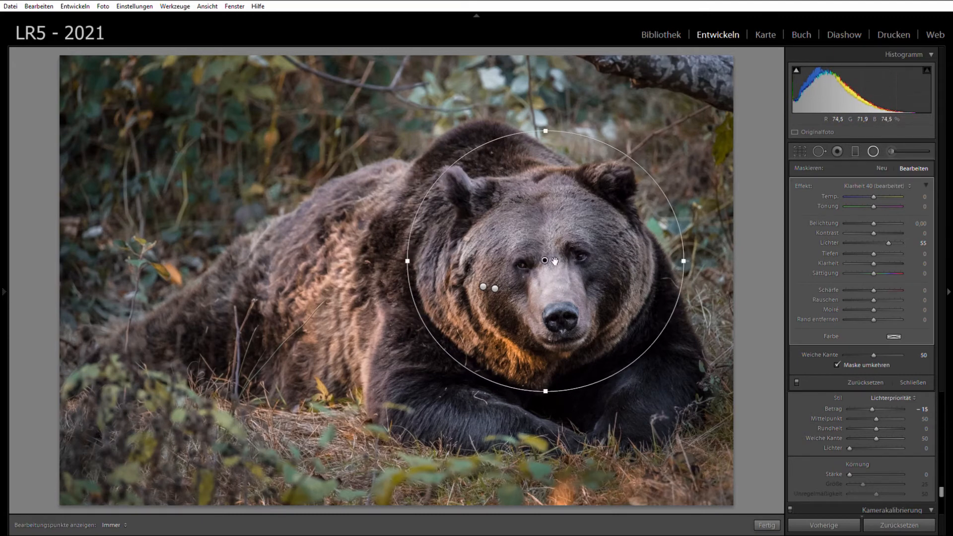
{"action": "left_click_drag", "start_coordinate": [550, 255], "coordinate": [553, 254]}
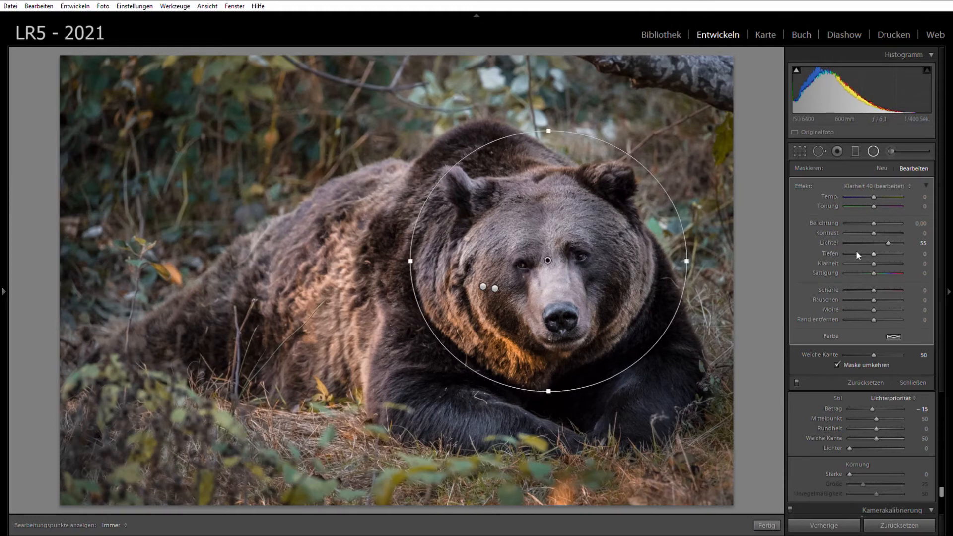
Step: Raise the head filter's clarity slightly, finish the filter, and check the bear's face up close
{"action": "left_click_drag", "start_coordinate": [874, 262], "coordinate": [877, 262]}
{"action": "left_click", "coordinate": [874, 152]}
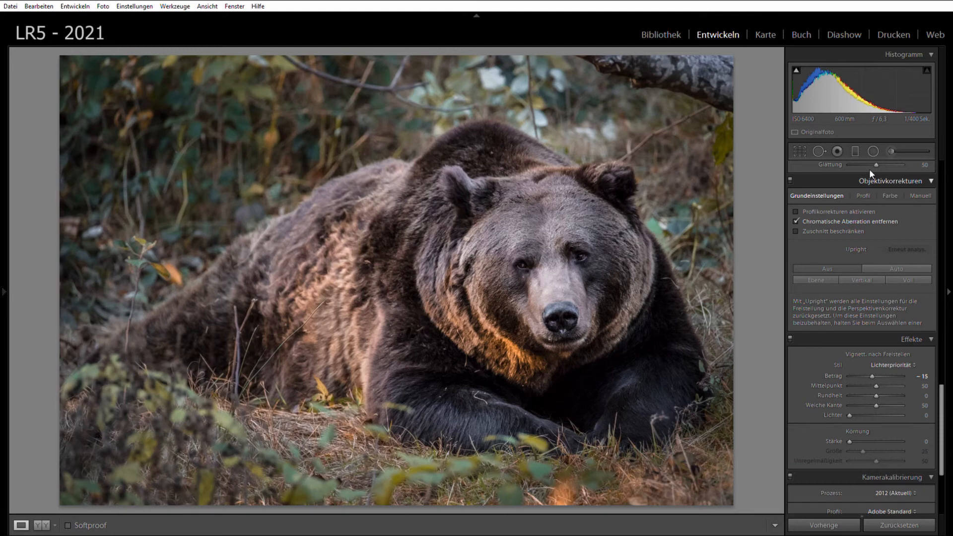
{"action": "left_click", "coordinate": [565, 241]}
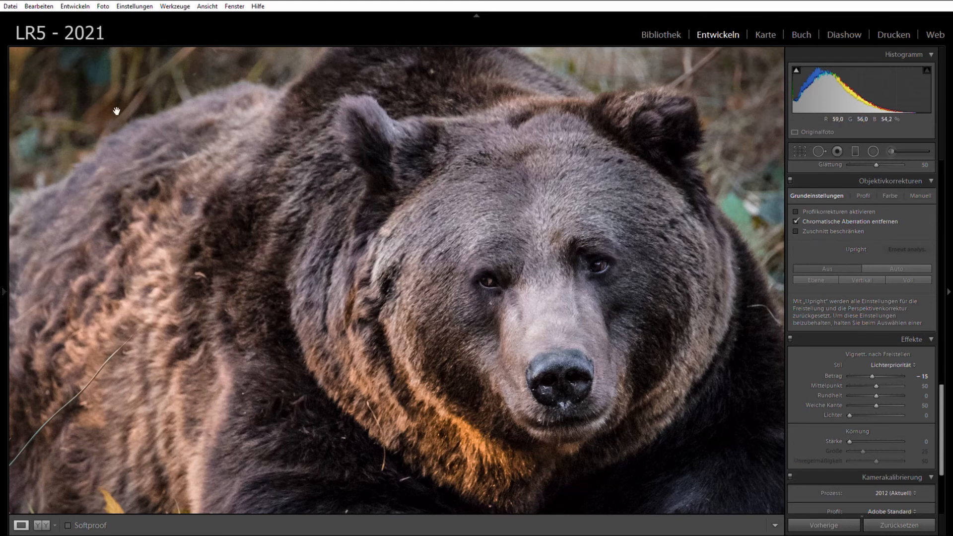
Step: Paint a new adjustment brush mask over both of the bear's eyes with clarity reset to 0 and a brush size of 4
{"action": "mouse_move", "coordinate": [4, 92]}
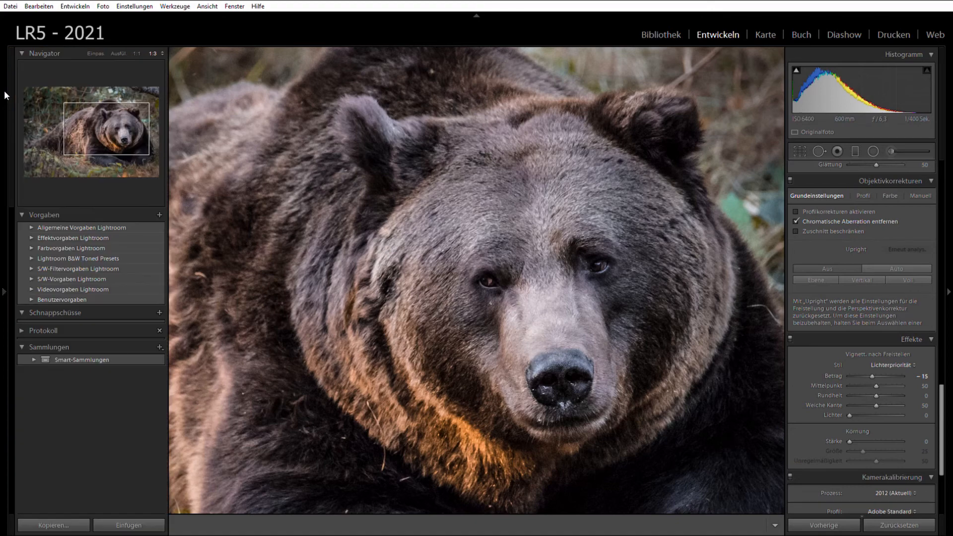
{"action": "left_click", "coordinate": [136, 53]}
{"action": "left_click_drag", "start_coordinate": [404, 198], "coordinate": [281, 251]}
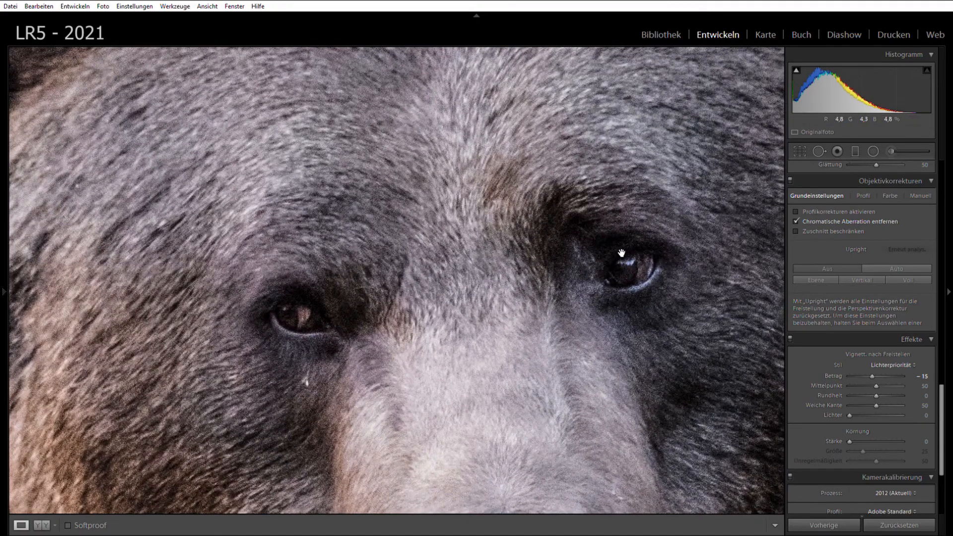
{"action": "left_click", "coordinate": [890, 145]}
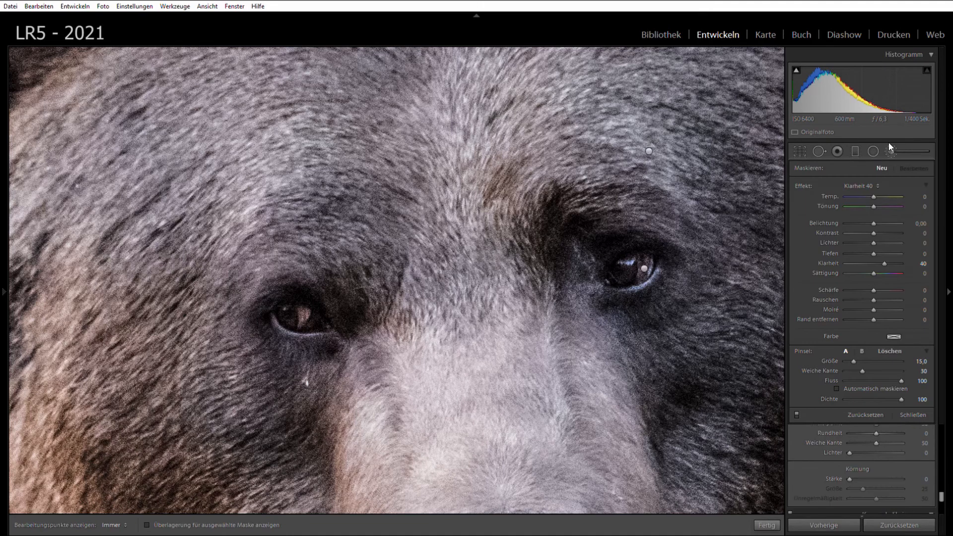
{"action": "double_click", "coordinate": [828, 262]}
{"action": "scroll", "coordinate": [621, 291], "scroll_direction": "down", "scroll_amount": 7}
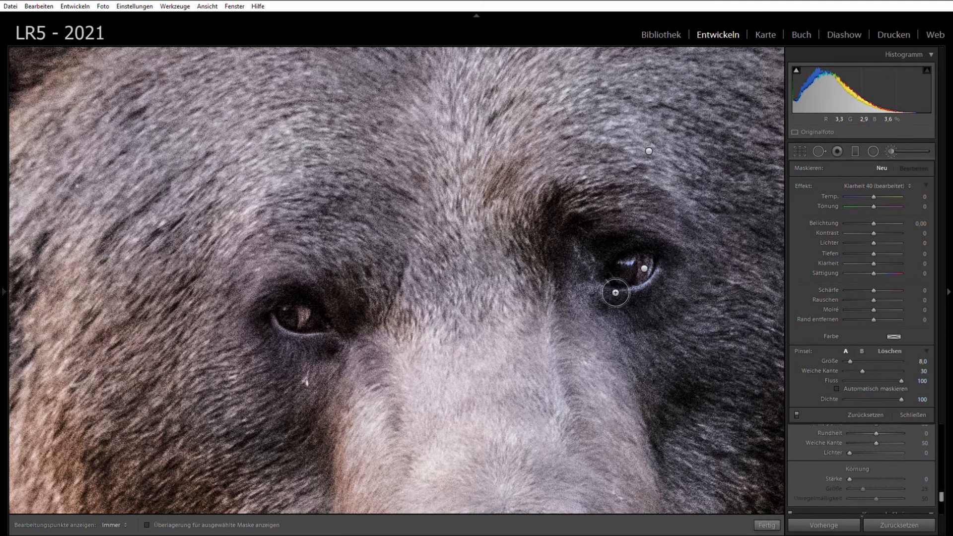
{"action": "scroll", "coordinate": [615, 293], "scroll_direction": "down", "scroll_amount": 2}
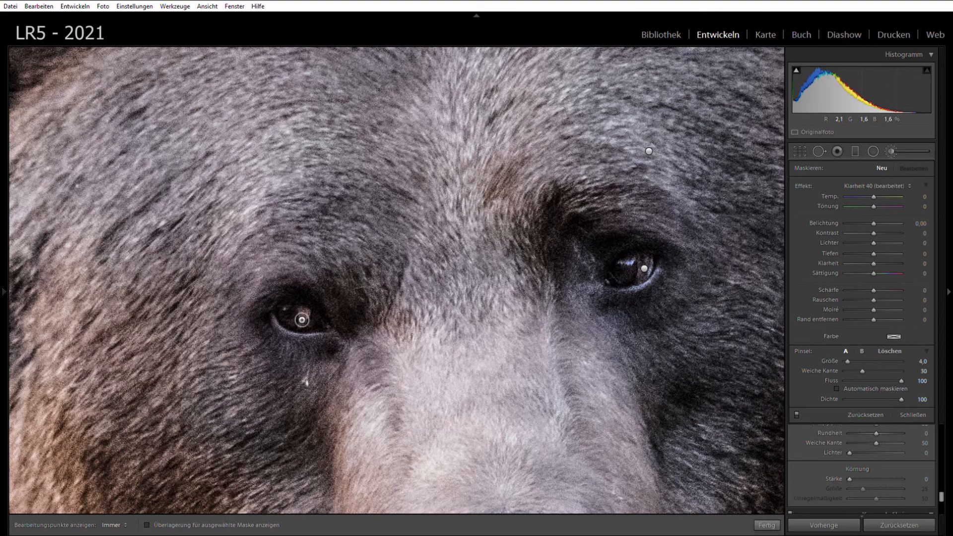
{"action": "key", "text": "h"}
{"action": "scroll", "coordinate": [297, 312], "scroll_direction": "down", "scroll_amount": 2}
{"action": "key", "text": "h"}
{"action": "left_click_drag", "start_coordinate": [291, 324], "coordinate": [300, 326]}
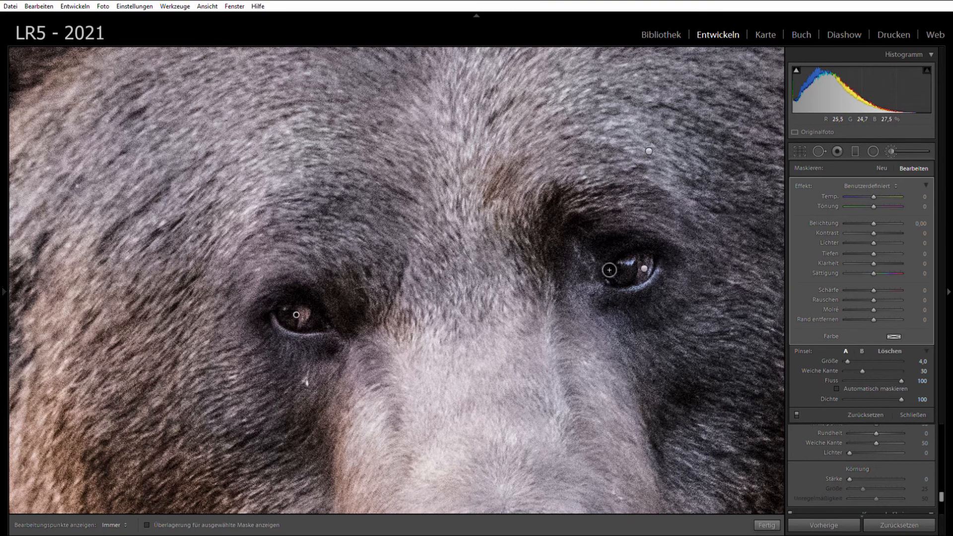
{"action": "mouse_move", "coordinate": [610, 270]}
{"action": "left_mouse_down"}
{"action": "mouse_move", "coordinate": [641, 259]}
{"action": "mouse_move", "coordinate": [627, 270]}
{"action": "mouse_move", "coordinate": [635, 280]}
{"action": "left_mouse_up"}
Step: Set the eye mask's highlights to 48, shadows to 59, clarity to 16 and saturation to 72
{"action": "key", "text": "h"}
{"action": "left_click_drag", "start_coordinate": [874, 252], "coordinate": [876, 247]}
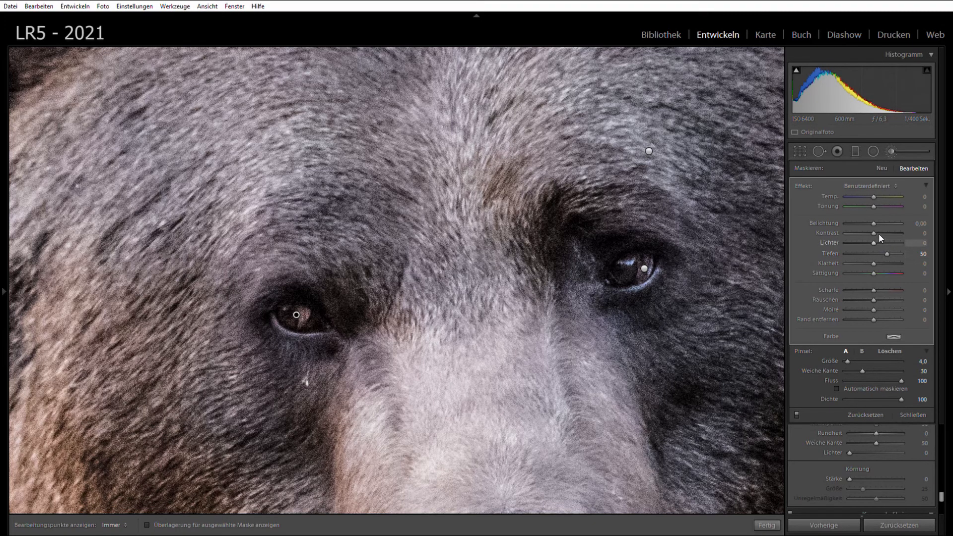
{"action": "left_click_drag", "start_coordinate": [877, 233], "coordinate": [879, 232]}
{"action": "mouse_move", "coordinate": [874, 255]}
{"action": "left_mouse_down"}
{"action": "mouse_move", "coordinate": [889, 243]}
{"action": "mouse_move", "coordinate": [865, 270]}
{"action": "mouse_move", "coordinate": [887, 267]}
{"action": "left_mouse_up"}
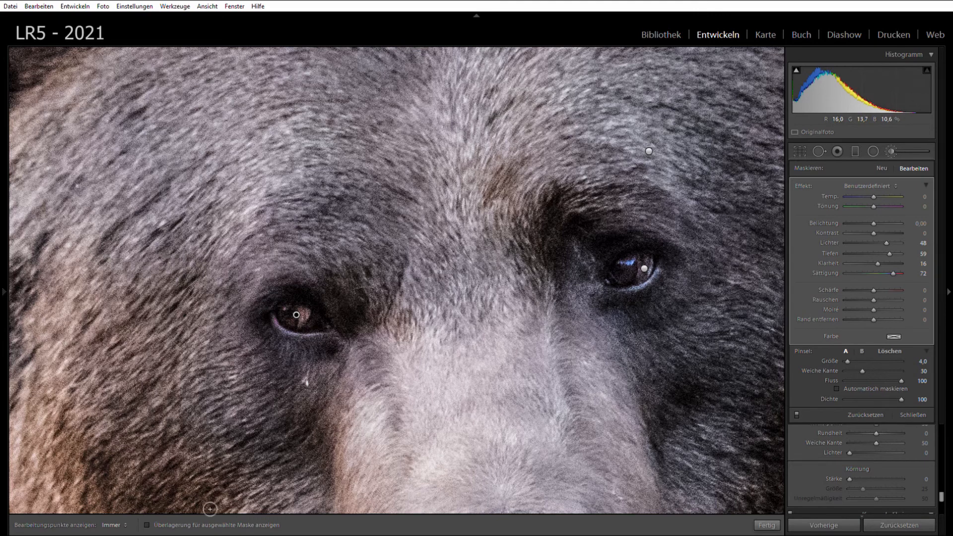
Step: Erase the eye mask's spill around both eye rims with a size 7 eraser using the mask overlay, and finish the brush
{"action": "left_click", "coordinate": [201, 523]}
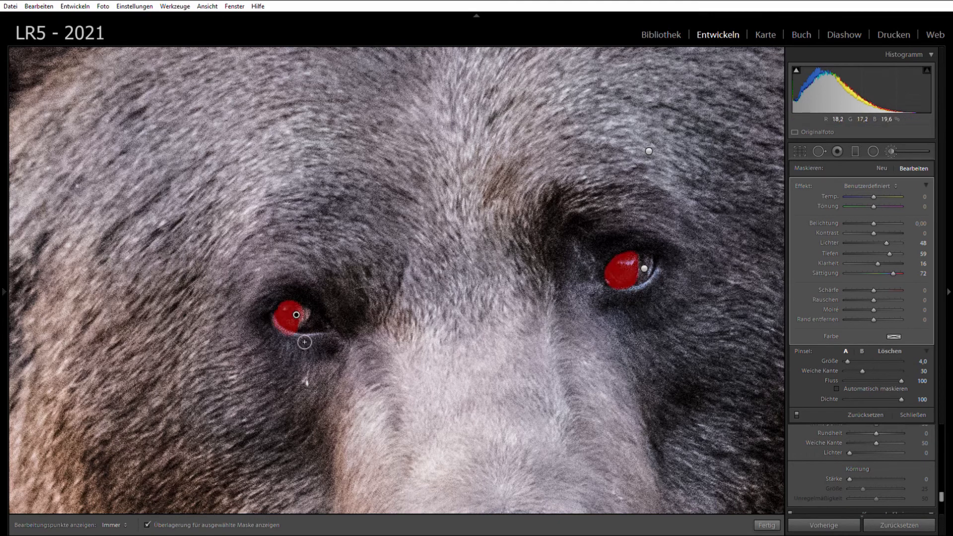
{"action": "key", "text": "alt"}
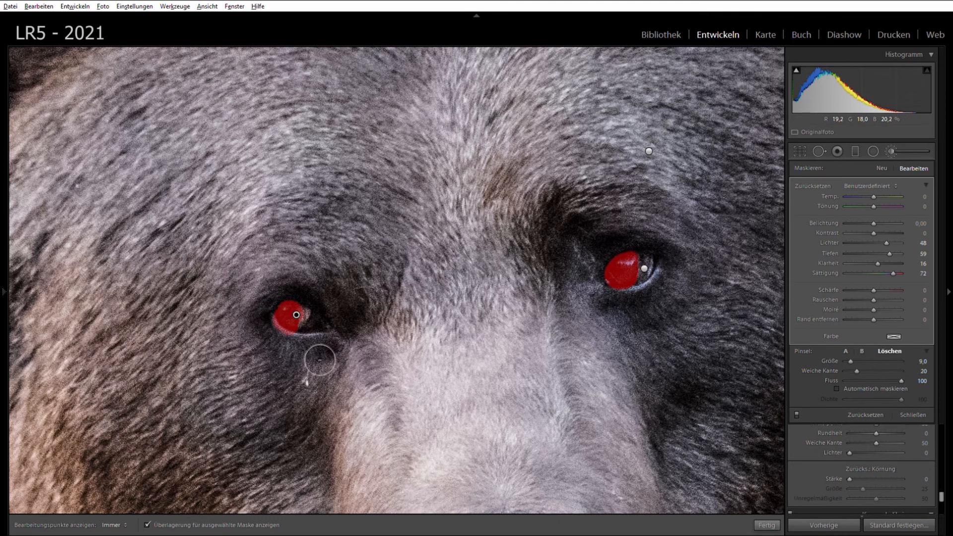
{"action": "scroll", "coordinate": [330, 368], "scroll_direction": "down", "scroll_amount": 5}
{"action": "key", "text": "h"}
{"action": "left_click_drag", "start_coordinate": [293, 339], "coordinate": [276, 325]}
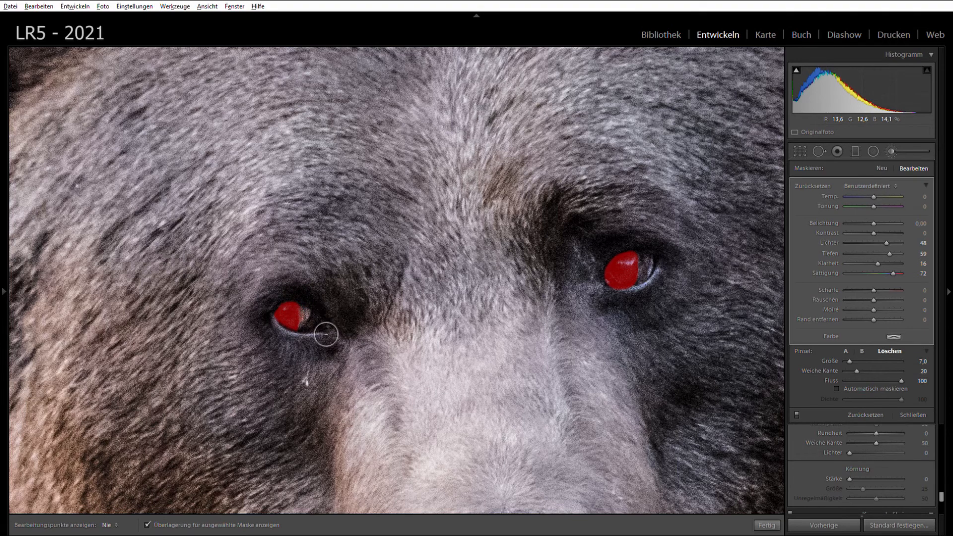
{"action": "key", "text": "h"}
{"action": "mouse_move", "coordinate": [667, 241]}
{"action": "left_mouse_down"}
{"action": "mouse_move", "coordinate": [623, 251]}
{"action": "mouse_move", "coordinate": [610, 271]}
{"action": "mouse_move", "coordinate": [621, 294]}
{"action": "mouse_move", "coordinate": [657, 303]}
{"action": "left_mouse_up"}
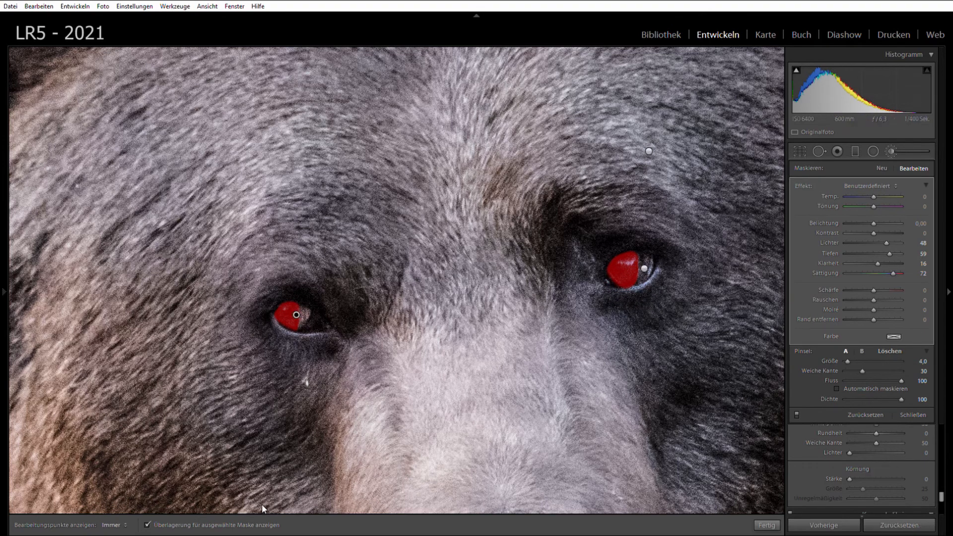
{"action": "key", "text": "o"}
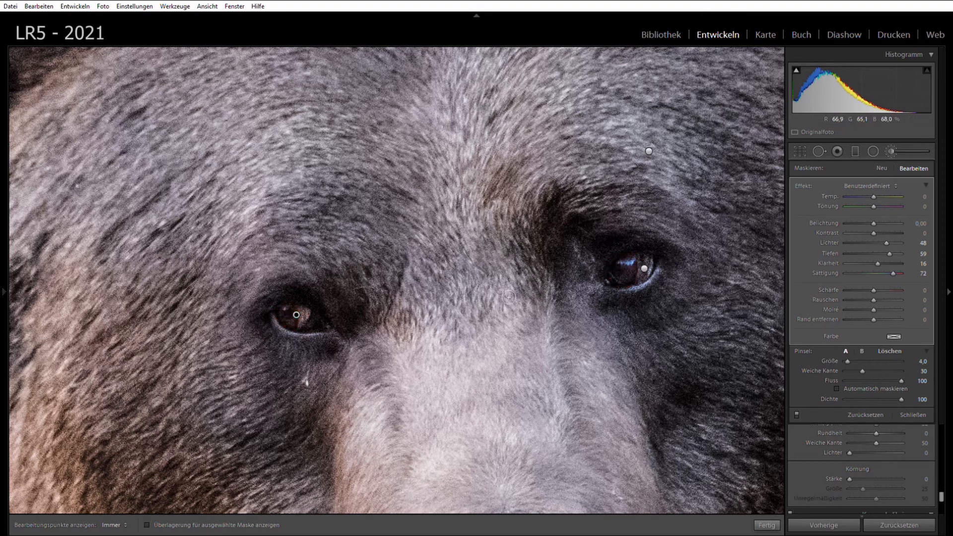
{"action": "left_click", "coordinate": [892, 150]}
Step: Heal the light speck in the fur above the bear's ear with a size 20 spot, sampling the dark fur right beside it
{"action": "left_click", "coordinate": [536, 203]}
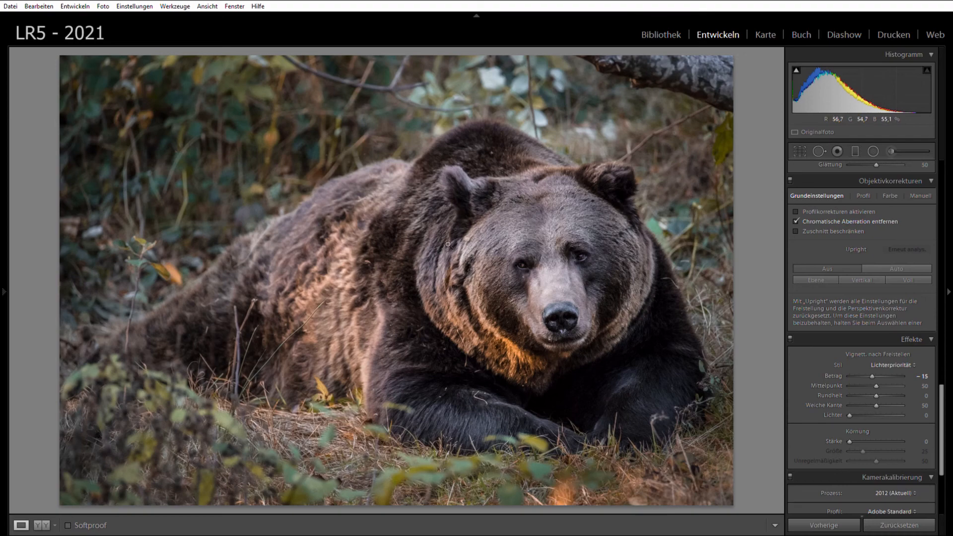
{"action": "left_click", "coordinate": [499, 166]}
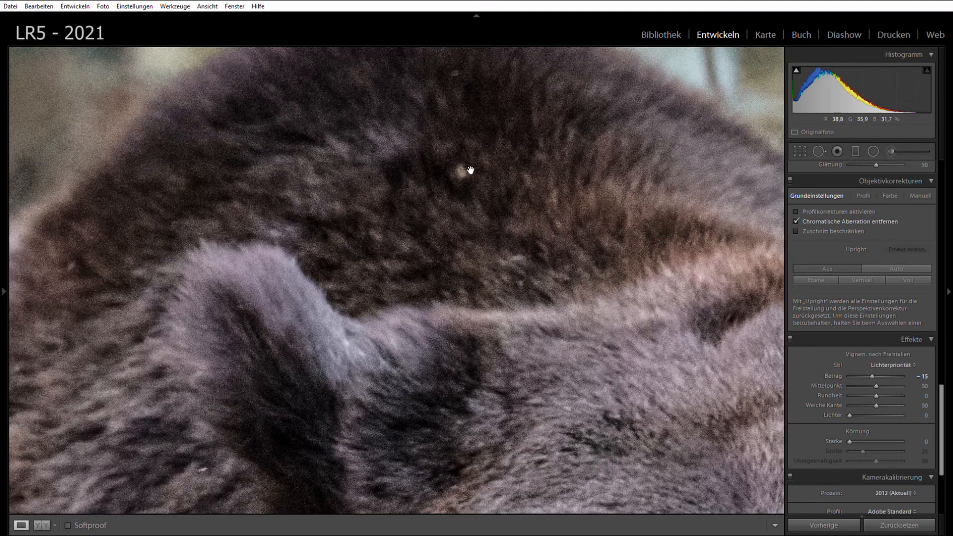
{"action": "left_click", "coordinate": [817, 147]}
{"action": "scroll", "coordinate": [461, 172], "scroll_direction": "down", "scroll_amount": 8}
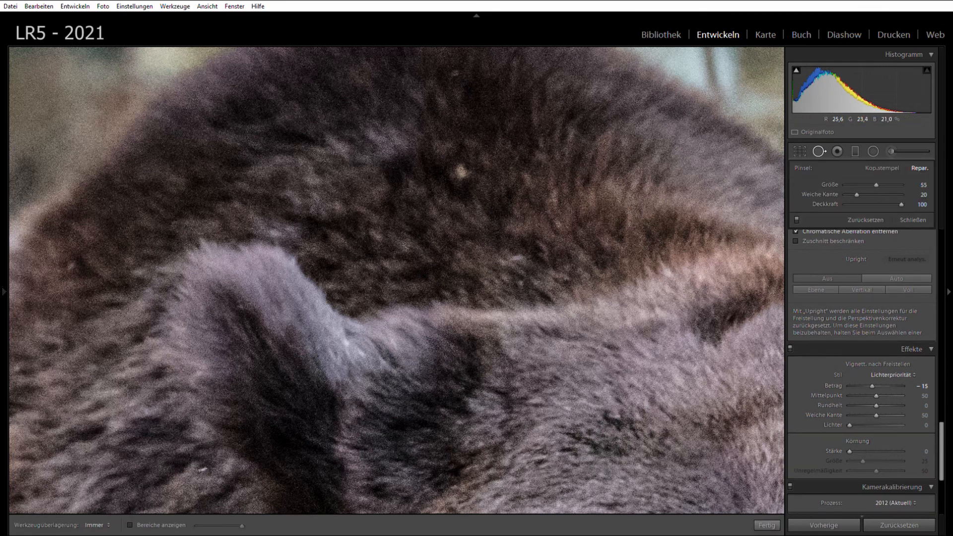
{"action": "scroll", "coordinate": [461, 172], "scroll_direction": "down", "scroll_amount": 4}
{"action": "left_click", "coordinate": [461, 170]}
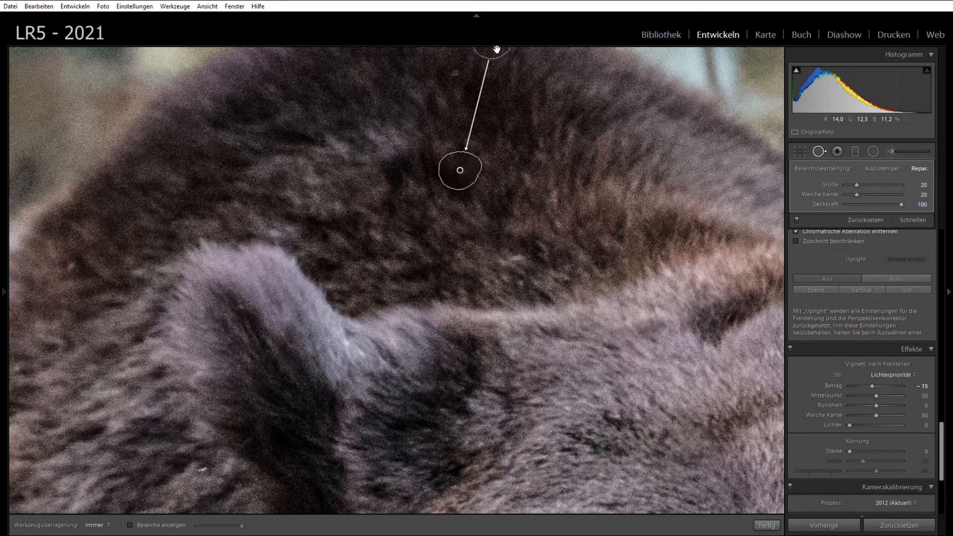
{"action": "mouse_move", "coordinate": [498, 50]}
{"action": "left_mouse_down"}
{"action": "mouse_move", "coordinate": [511, 78]}
{"action": "mouse_move", "coordinate": [509, 176]}
{"action": "left_mouse_up"}
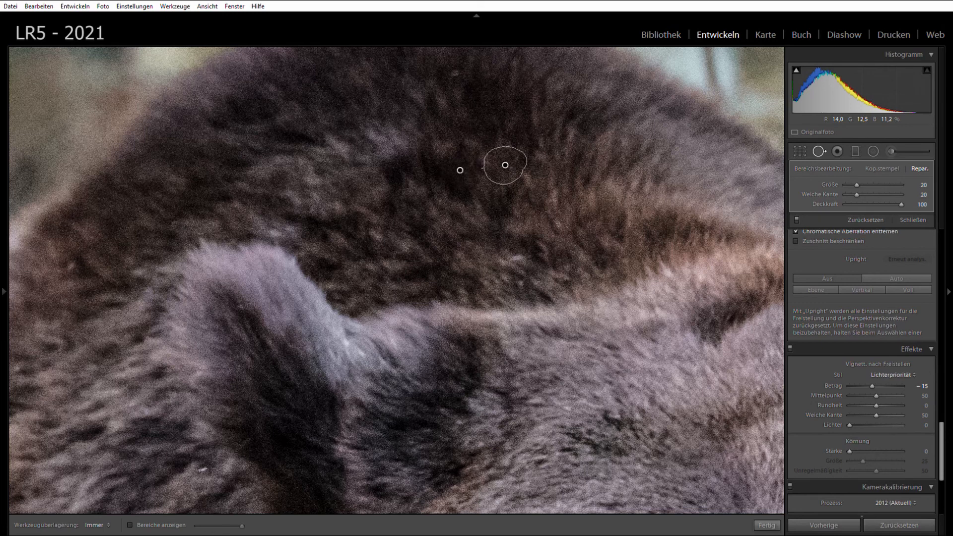
{"action": "left_click", "coordinate": [816, 148]}
Step: Compare the whole edited bear photo with its unedited version by switching between the before and after views
{"action": "left_click", "coordinate": [616, 173]}
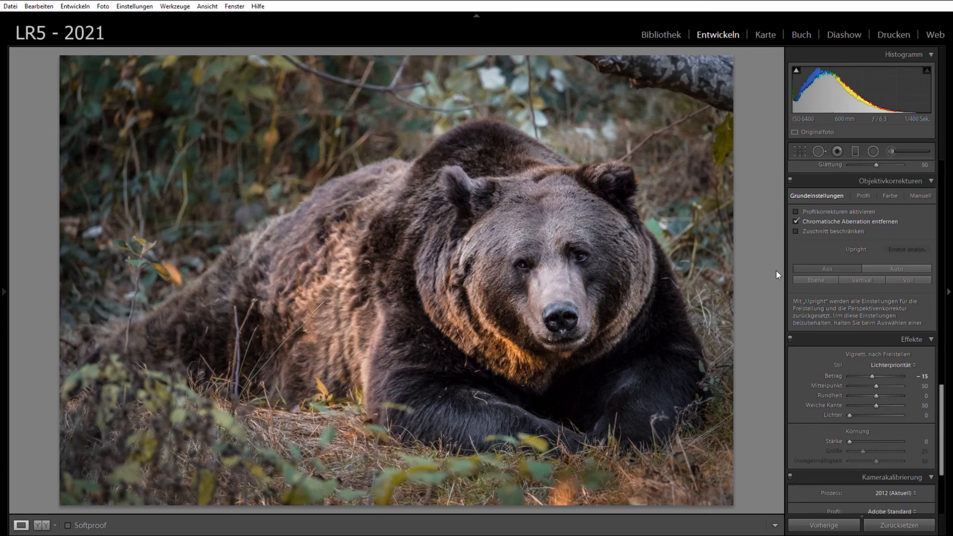
{"action": "key", "text": "shift"}
{"action": "key", "text": "backslash"}
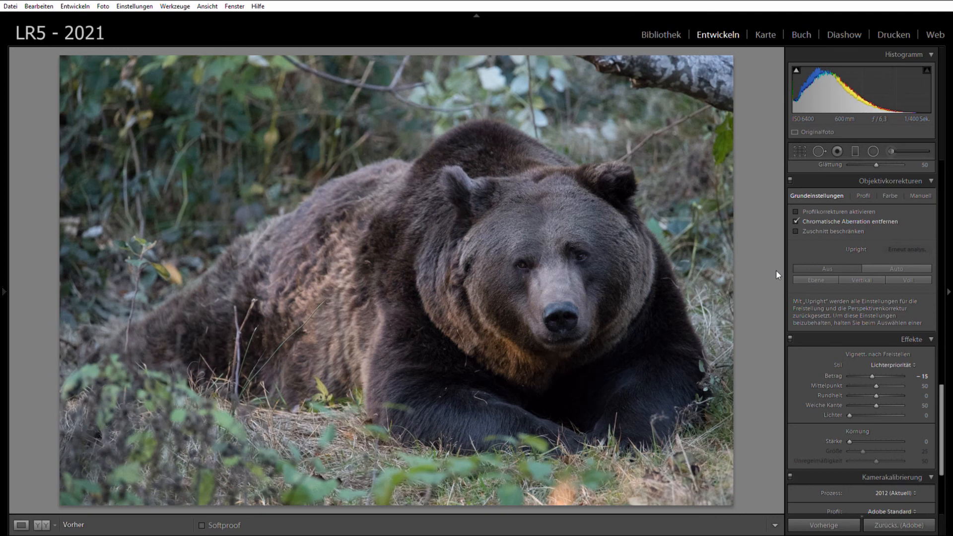
{"action": "key", "text": "backslash"}
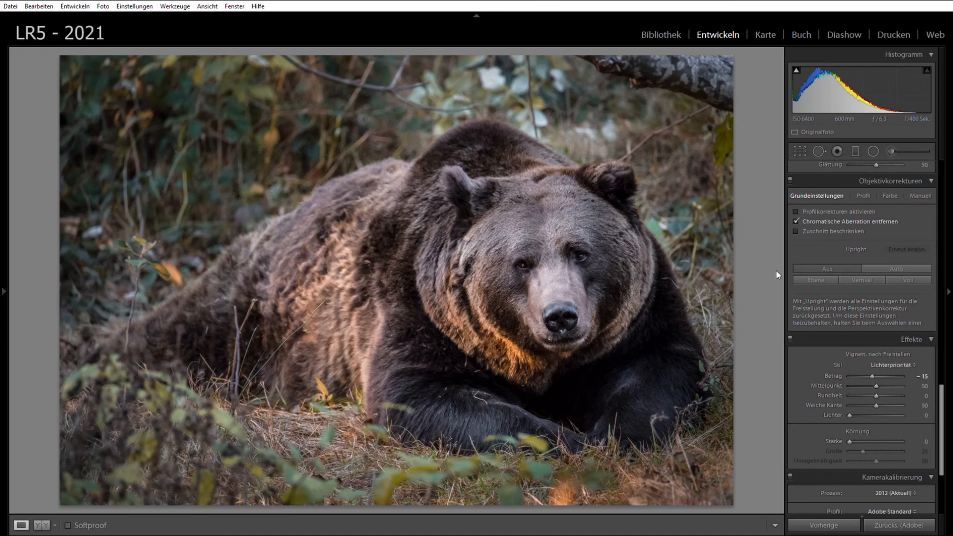
{"action": "key", "text": "backslash"}
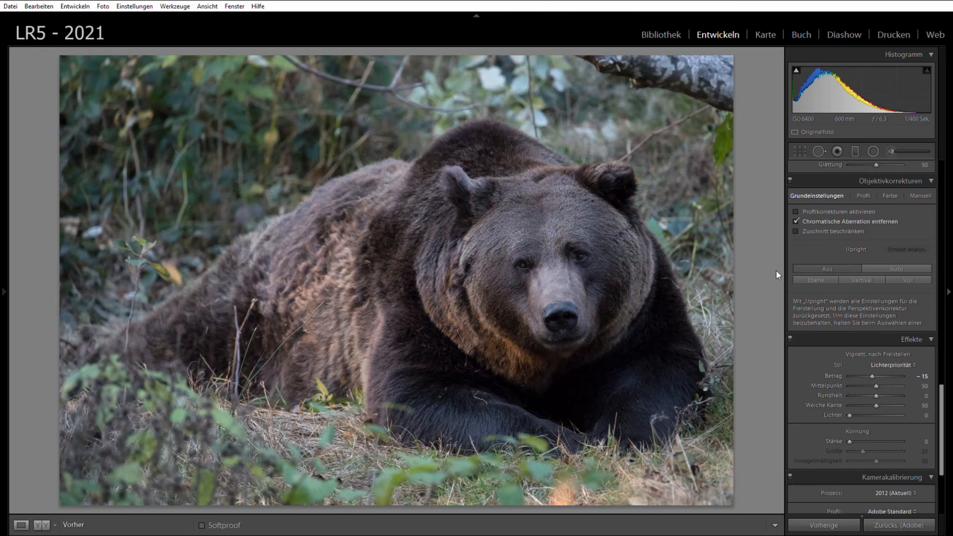
{"action": "key", "text": "backslash"}
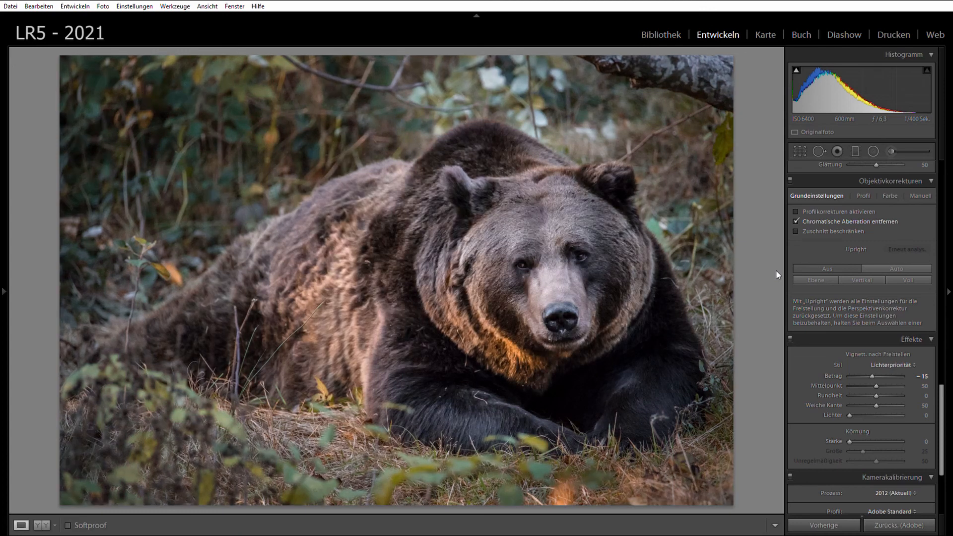